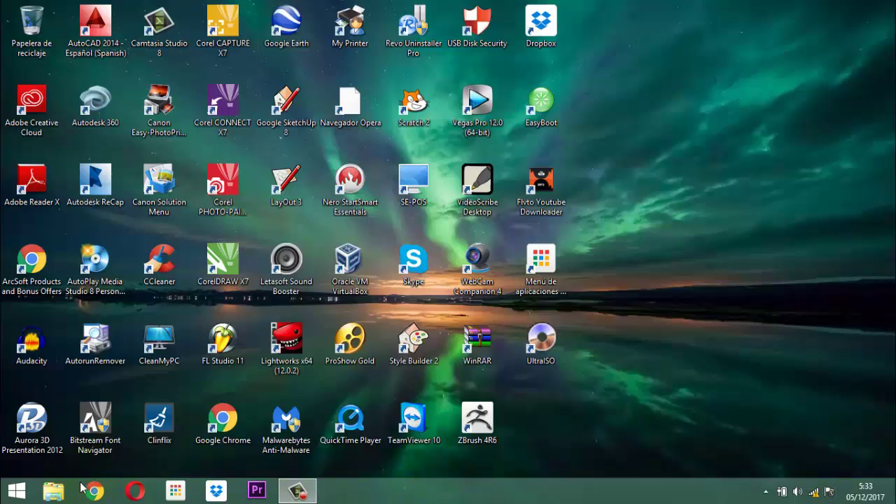
- Open the Negocios Efectivos Access database from the software Inmobiliaria folder inside documentos 2017 on the DATA (D:) drive
{"action": "left_click", "coordinate": [61, 496]}
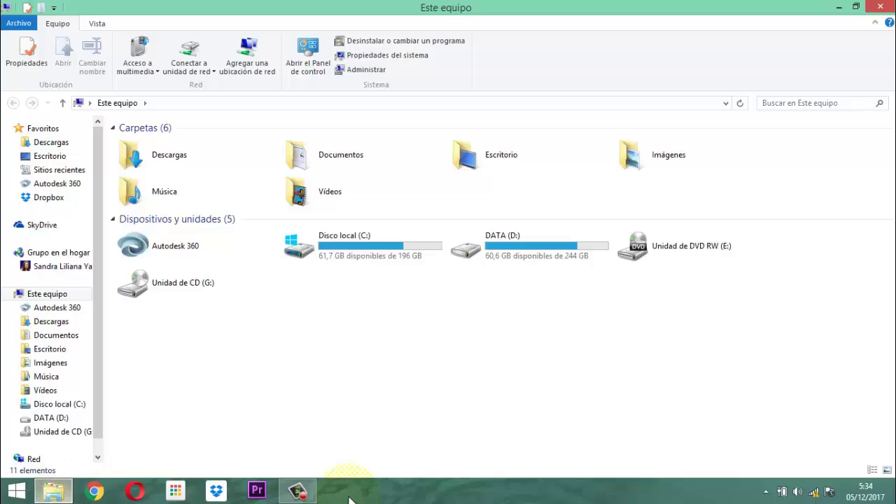
{"action": "double_click", "coordinate": [490, 249]}
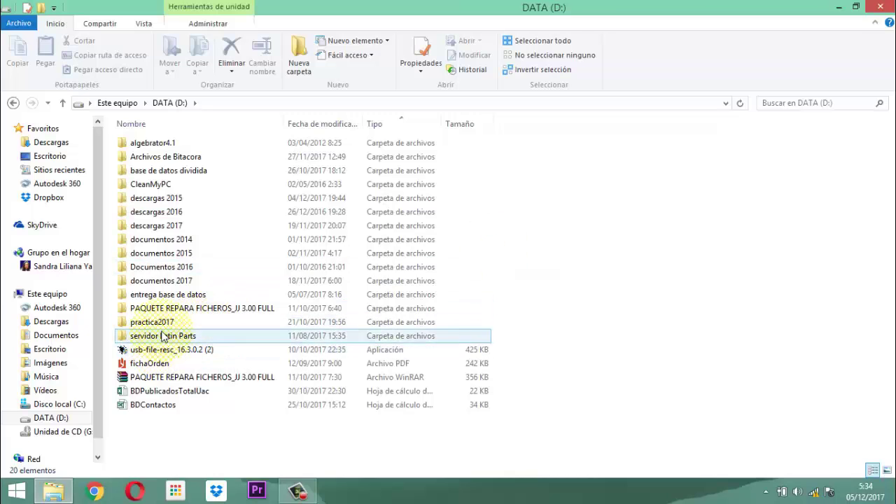
{"action": "double_click", "coordinate": [158, 282]}
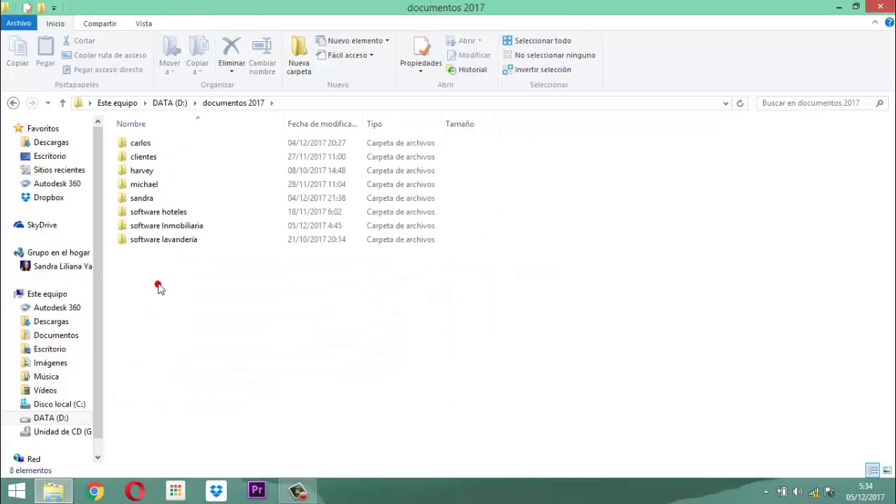
{"action": "double_click", "coordinate": [167, 226]}
{"action": "scroll", "coordinate": [819, 343], "scroll_direction": "down", "scroll_amount": 3}
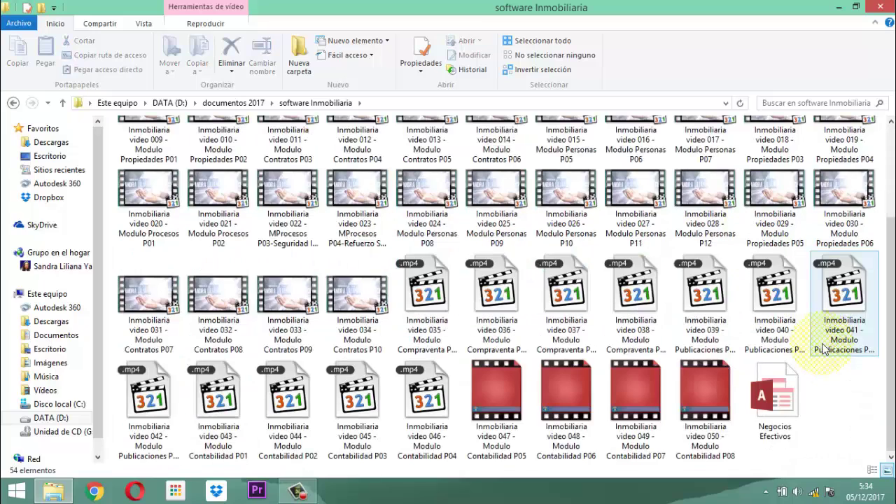
{"action": "double_click", "coordinate": [789, 428]}
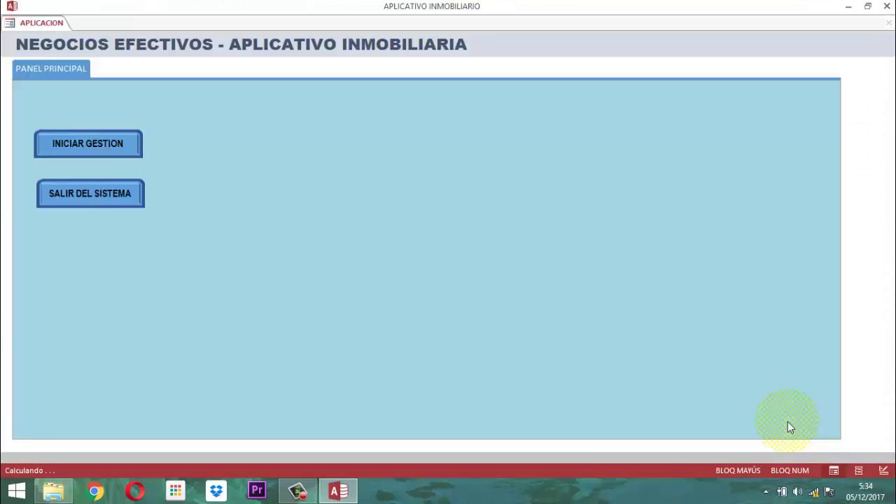
- Start the management session and log in as the registered user Desarrolladora with the account password
{"action": "left_click", "coordinate": [79, 148]}
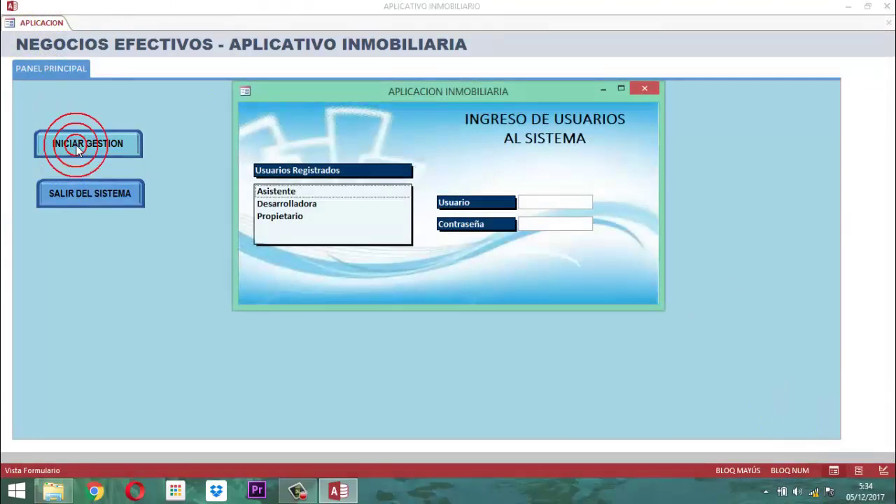
{"action": "left_click", "coordinate": [286, 204]}
{"action": "key", "text": "Tab"}
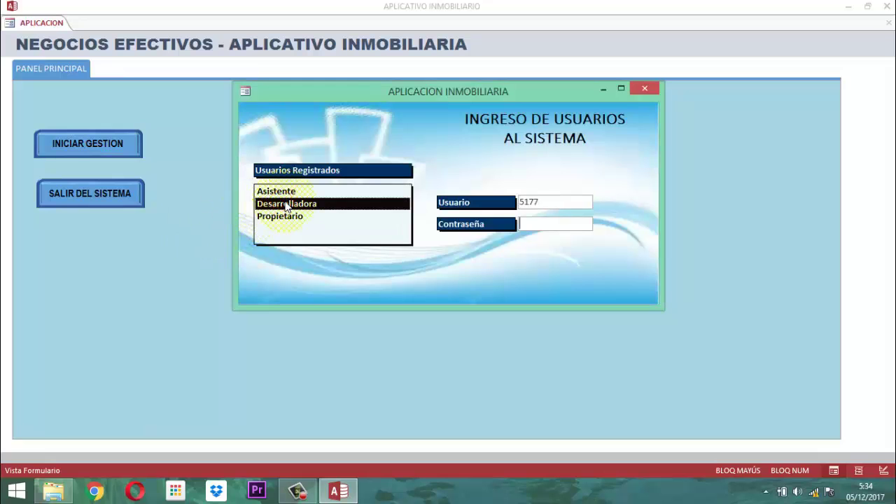
{"action": "type", "text": "****"}
{"action": "key", "text": "Return"}
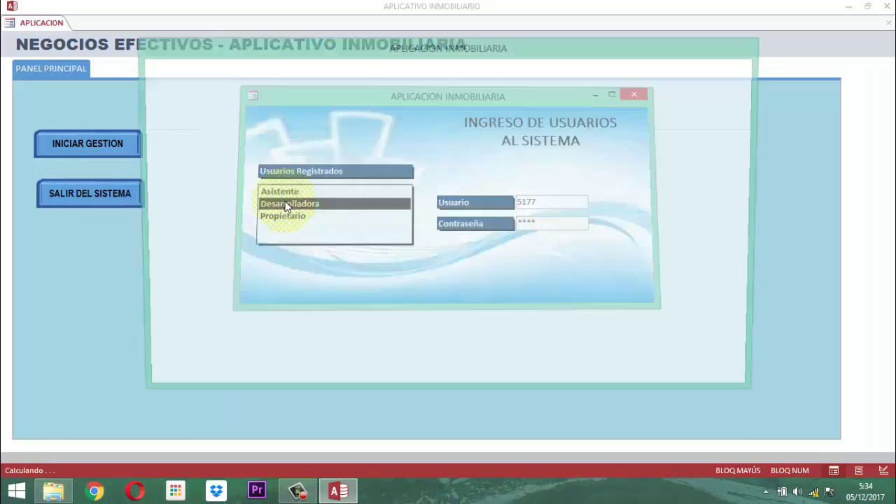
- Open the Procesos module and enter the password that activates the ribbon options
{"action": "left_click", "coordinate": [598, 310]}
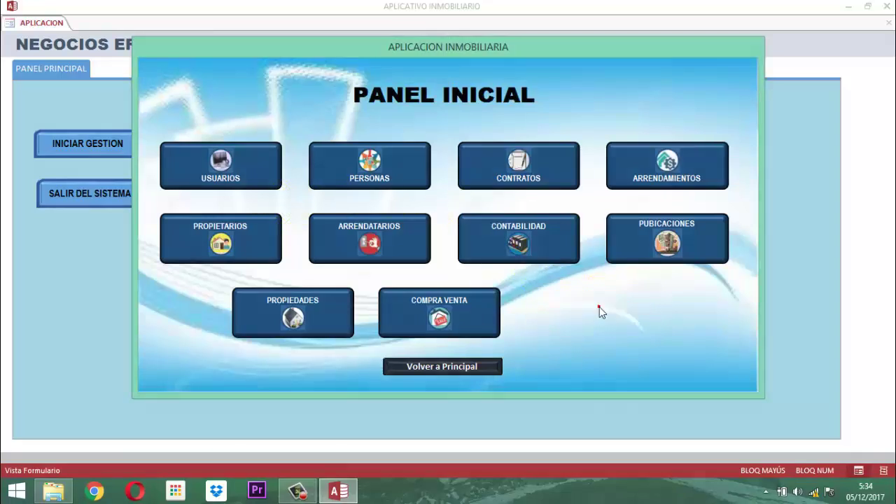
{"action": "left_click", "coordinate": [443, 159]}
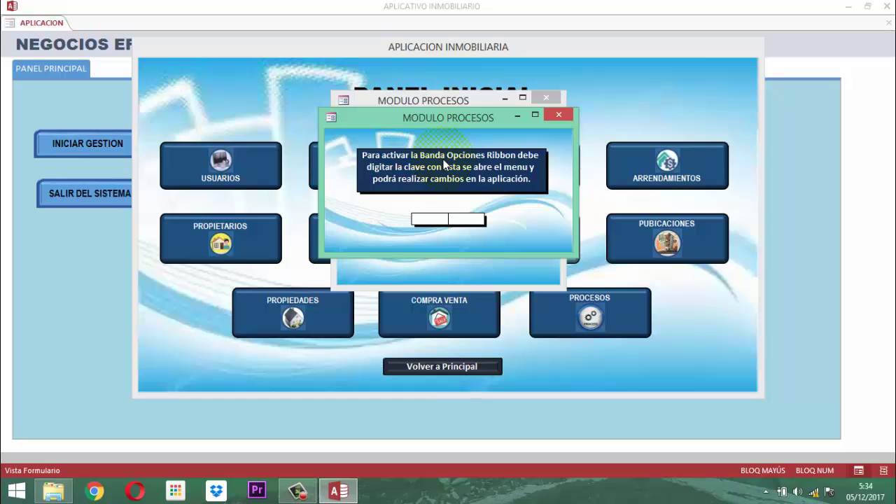
{"action": "type", "text": "*******"}
{"action": "key", "text": "Return"}
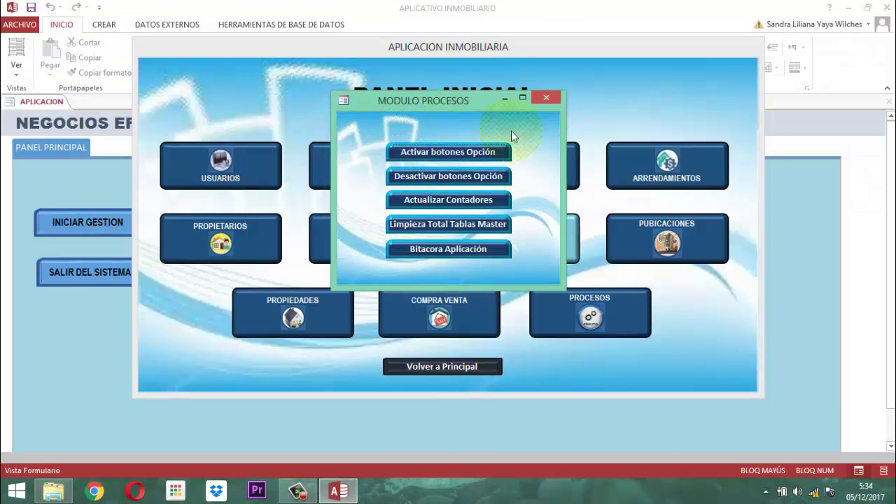
- Close the Procesos module, return to the main panel, and close the APLICATIVO INMOBILIARIA and APLICACION forms
{"action": "left_click", "coordinate": [552, 97]}
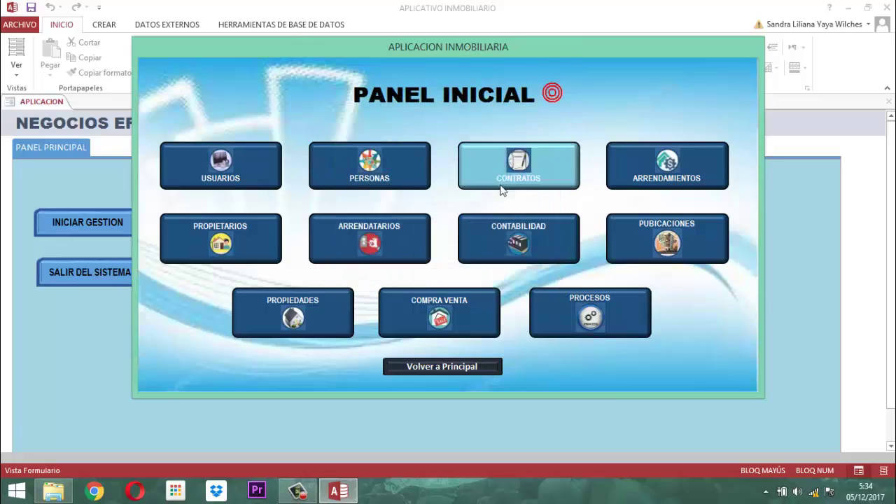
{"action": "left_click", "coordinate": [431, 362]}
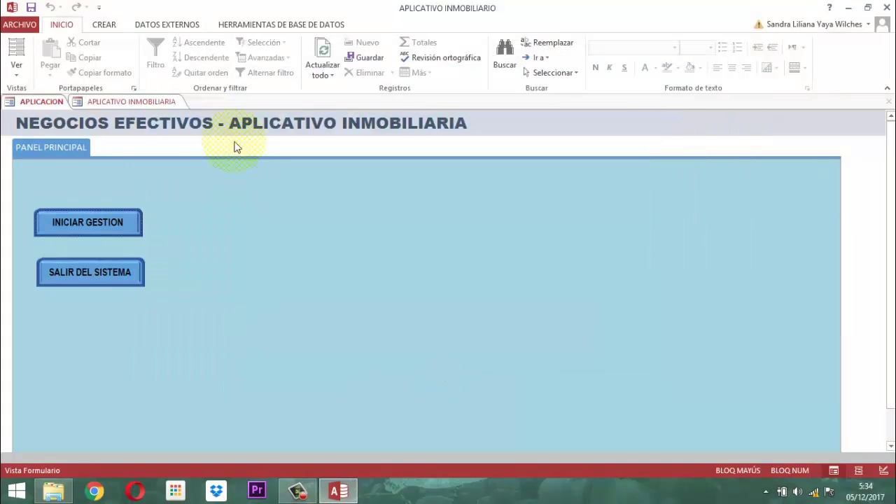
{"action": "right_click", "coordinate": [137, 100]}
{"action": "left_click", "coordinate": [167, 124]}
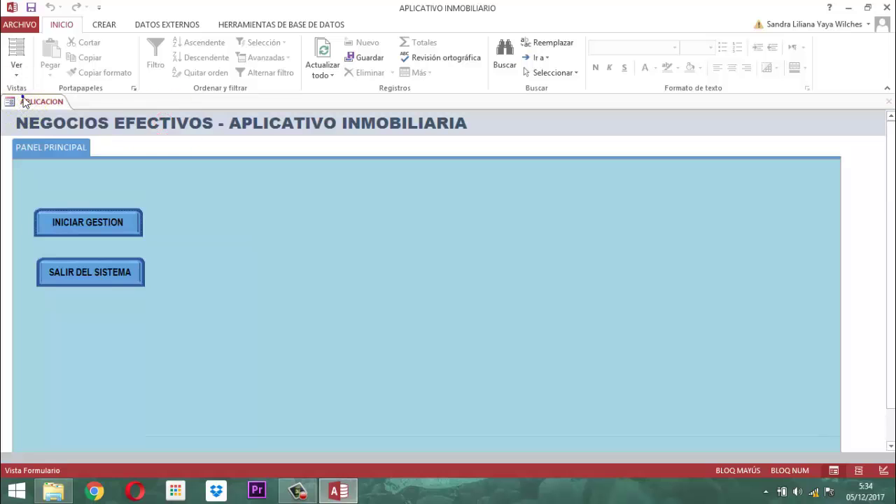
{"action": "right_click", "coordinate": [23, 96]}
{"action": "left_click", "coordinate": [54, 122]}
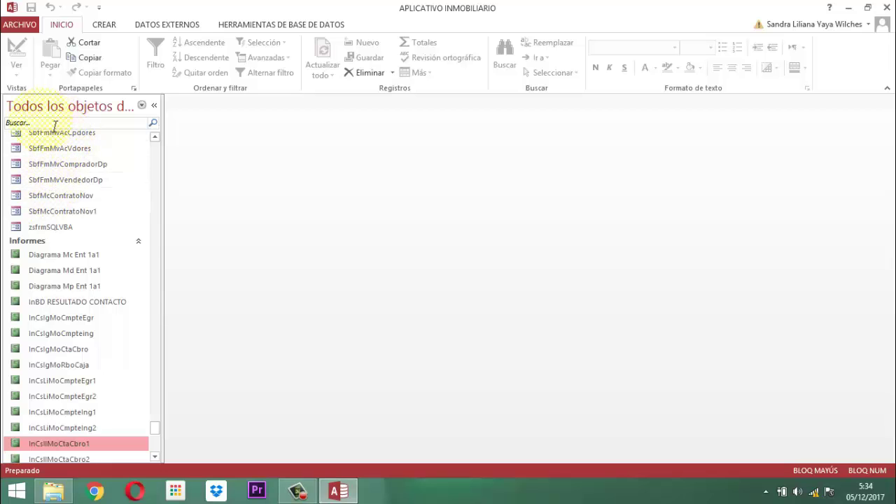
- Filter the database objects by ING and open the MoCmbteIng table in design view
{"action": "left_click", "coordinate": [43, 123]}
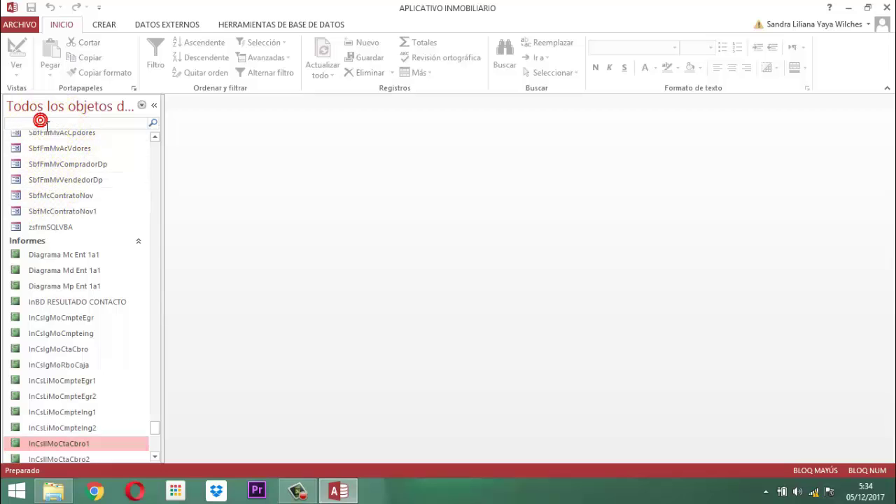
{"action": "type", "text": "ING"}
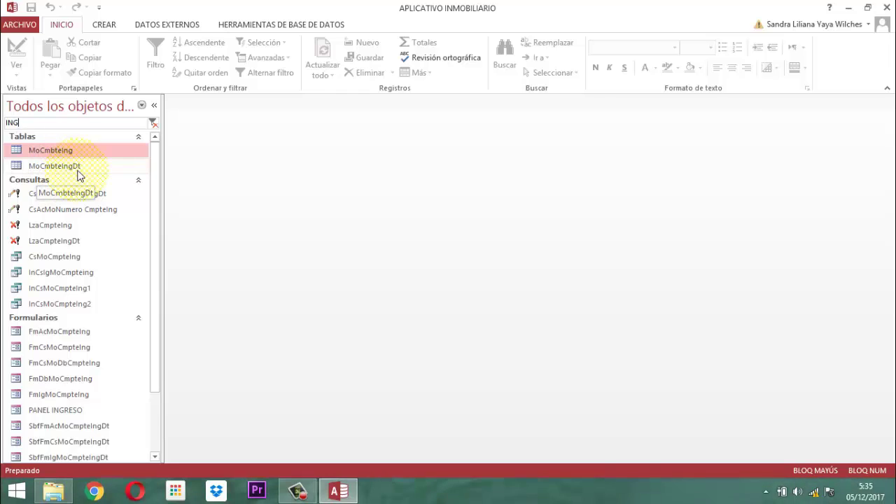
{"action": "right_click", "coordinate": [52, 150]}
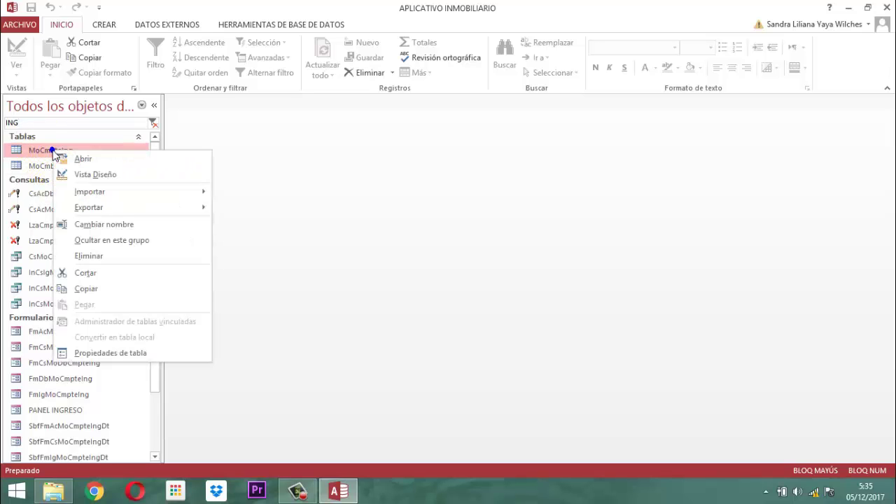
{"action": "left_click", "coordinate": [101, 175]}
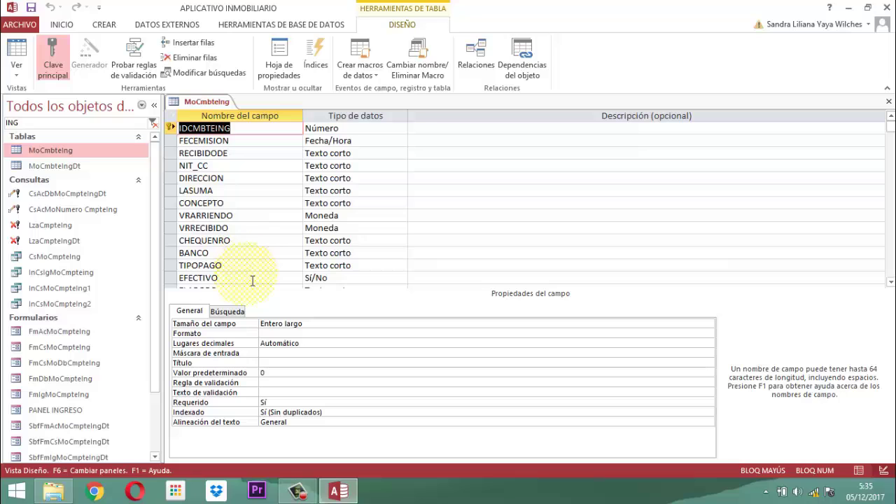
- Review the field names and data types of the MoCmbteIng table through to the end of the list, and close it
{"action": "scroll", "coordinate": [338, 259], "scroll_direction": "down", "scroll_amount": 2}
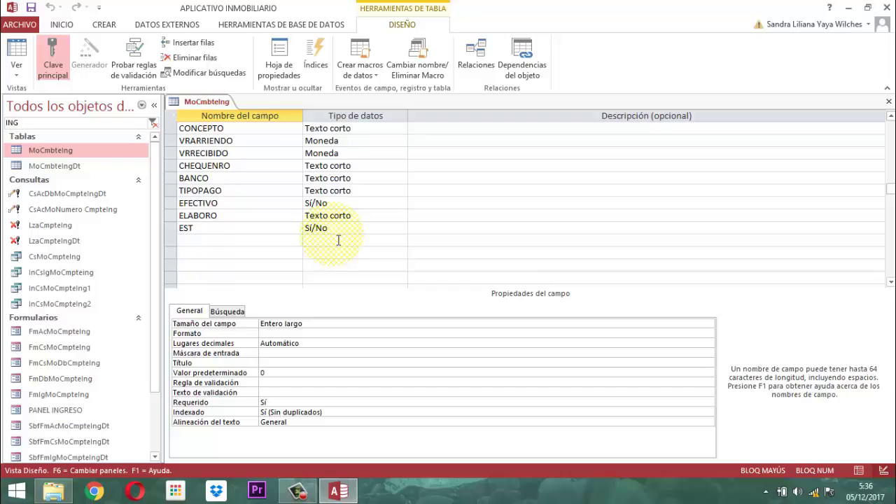
{"action": "key", "text": "ctrl+Home"}
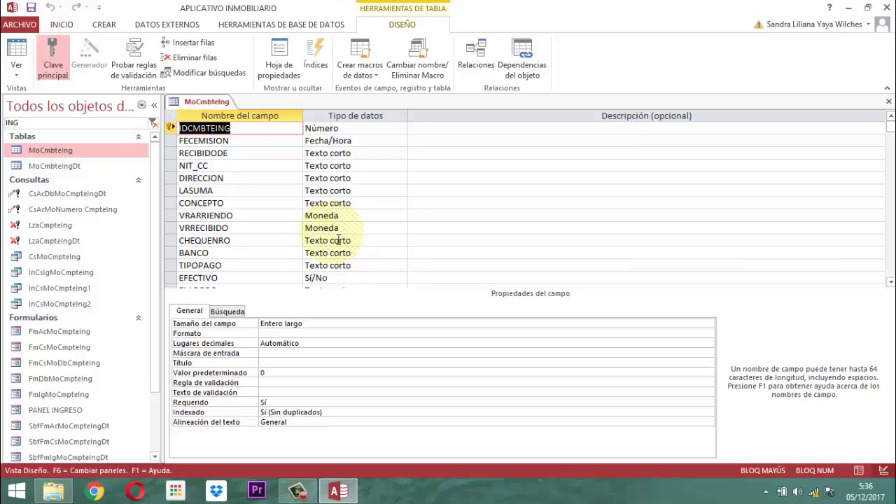
{"action": "scroll", "coordinate": [378, 263], "scroll_direction": "down", "scroll_amount": 1}
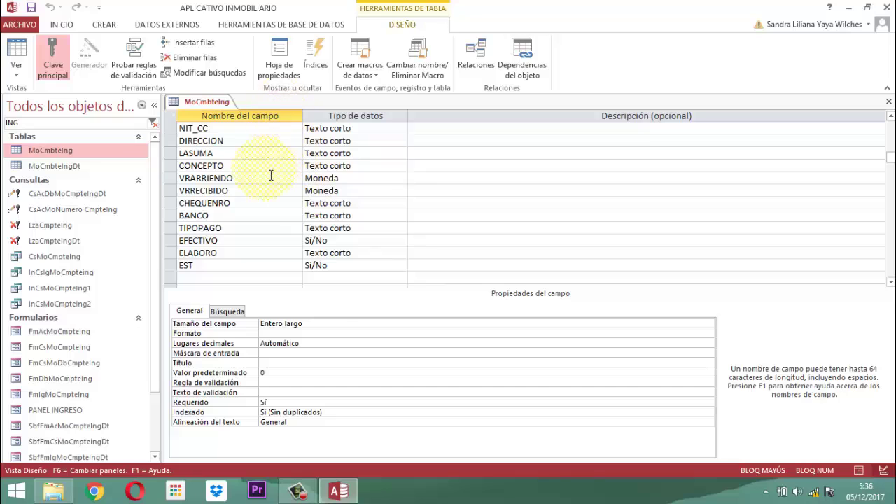
{"action": "right_click", "coordinate": [212, 101]}
{"action": "left_click", "coordinate": [236, 123]}
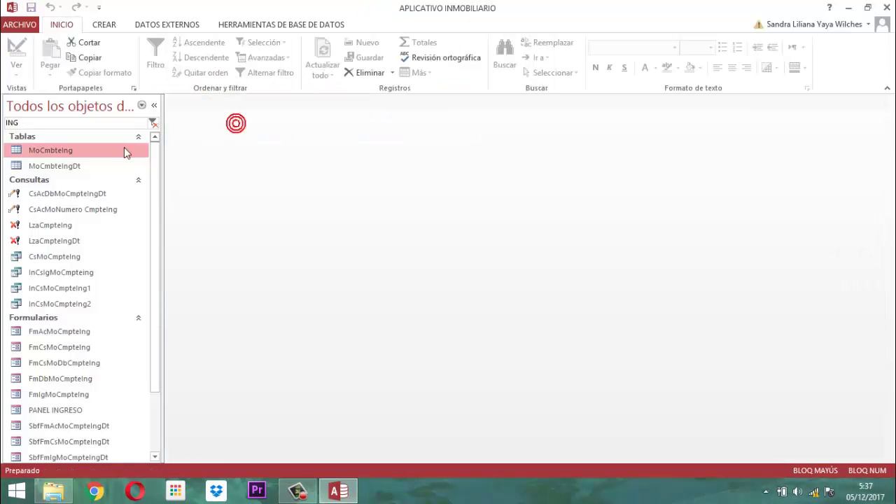
- Examine the fields of the MoCmbteIngDt detail table and the MoCmbteIng table in design view, and close both
{"action": "right_click", "coordinate": [46, 168]}
{"action": "left_click", "coordinate": [92, 189]}
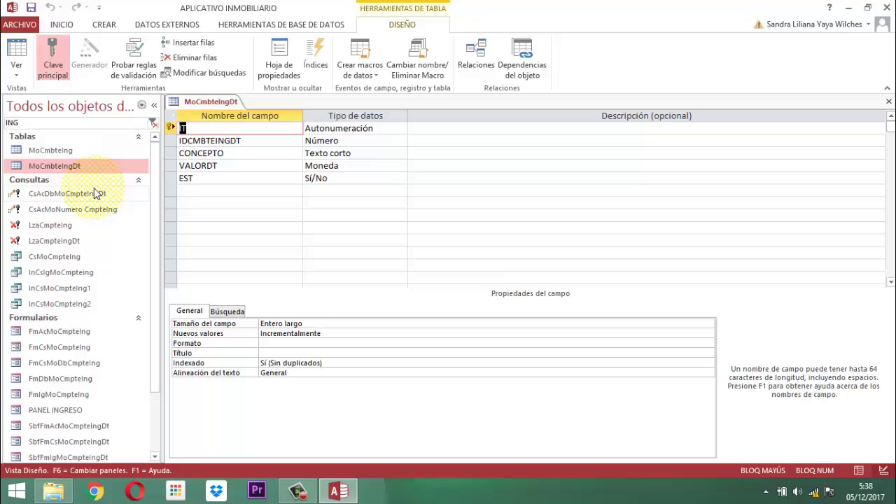
{"action": "left_click", "coordinate": [36, 152]}
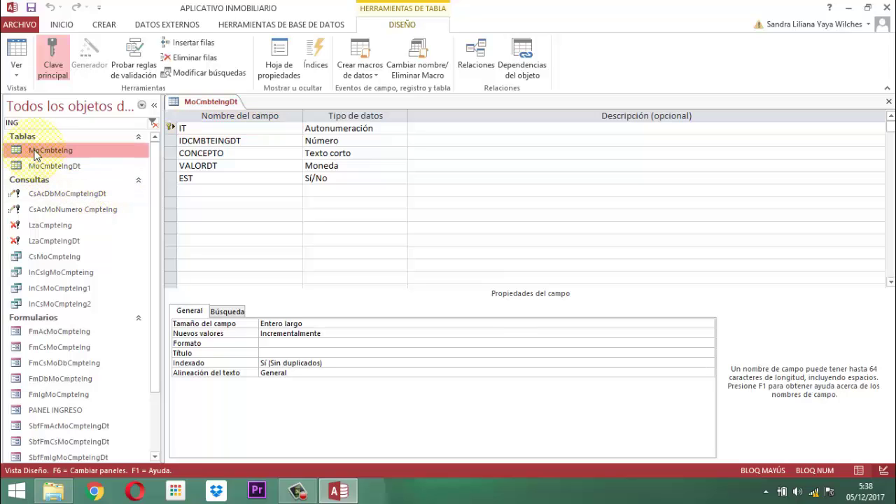
{"action": "right_click", "coordinate": [35, 154]}
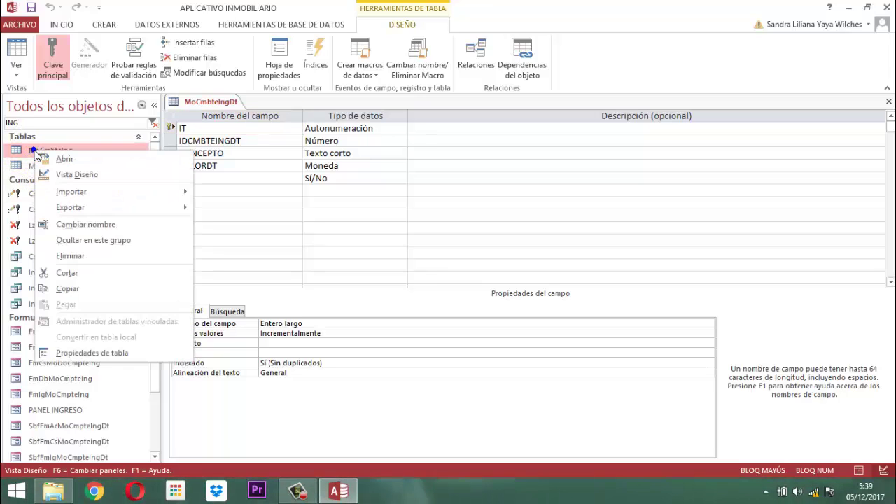
{"action": "left_click", "coordinate": [84, 175]}
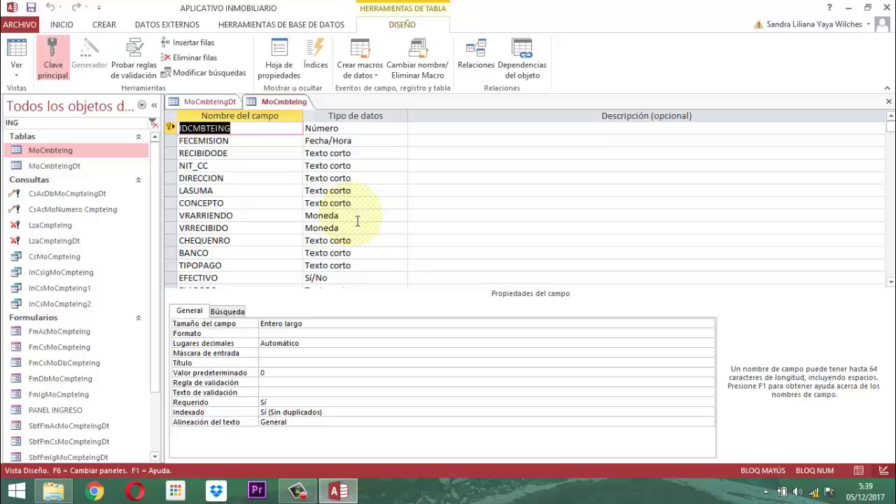
{"action": "right_click", "coordinate": [286, 103]}
{"action": "left_click", "coordinate": [312, 124]}
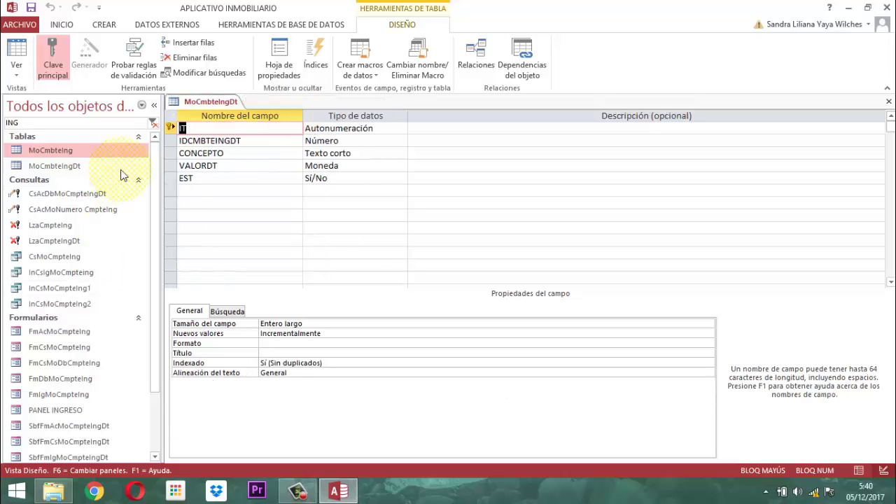
{"action": "right_click", "coordinate": [210, 102]}
{"action": "left_click", "coordinate": [231, 124]}
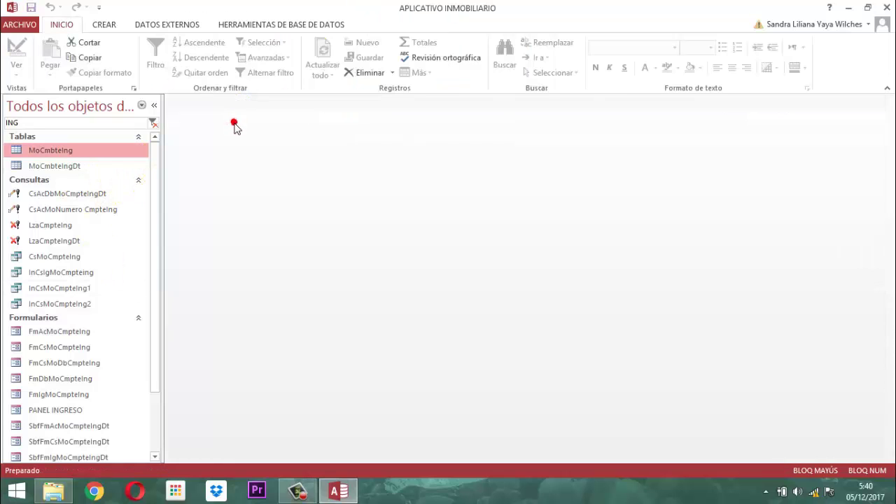
- Inspect the design of the CsAcDbMoCmpteIngDt update query, including its fields and criteria, and close it
{"action": "left_click", "coordinate": [44, 196]}
{"action": "right_click", "coordinate": [44, 196]}
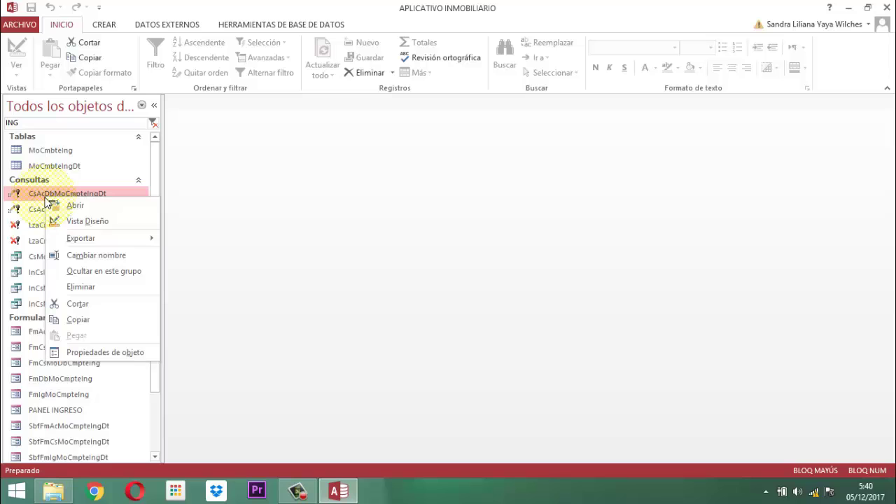
{"action": "left_click", "coordinate": [79, 222]}
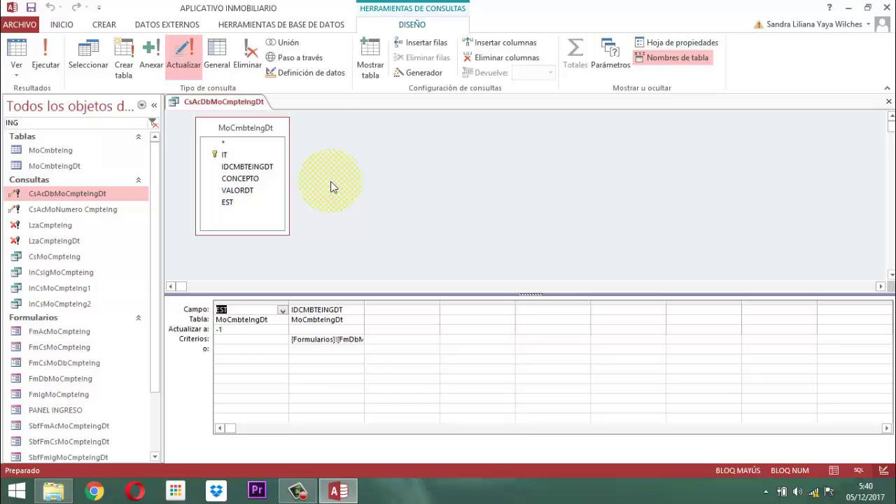
{"action": "right_click", "coordinate": [237, 102]}
{"action": "left_click", "coordinate": [267, 129]}
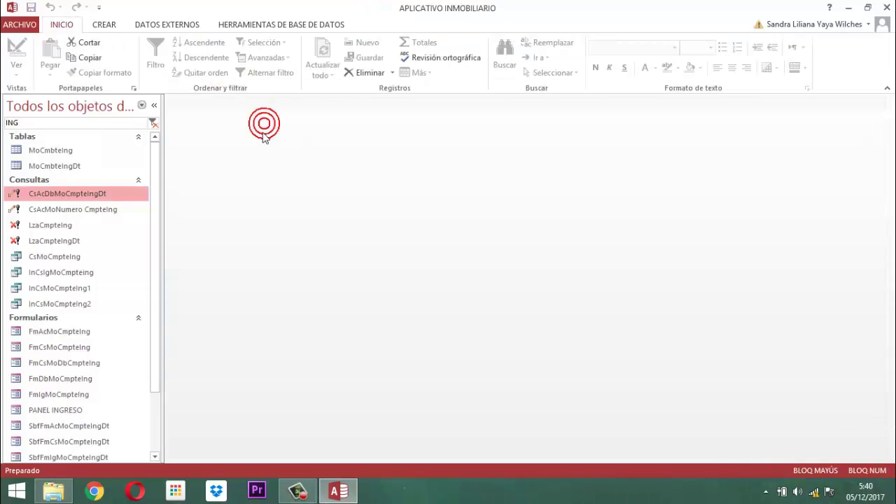
- Open the CsAcMoNumero CmpteIng update query in design view to examine its fields and criteria
{"action": "left_click", "coordinate": [70, 211]}
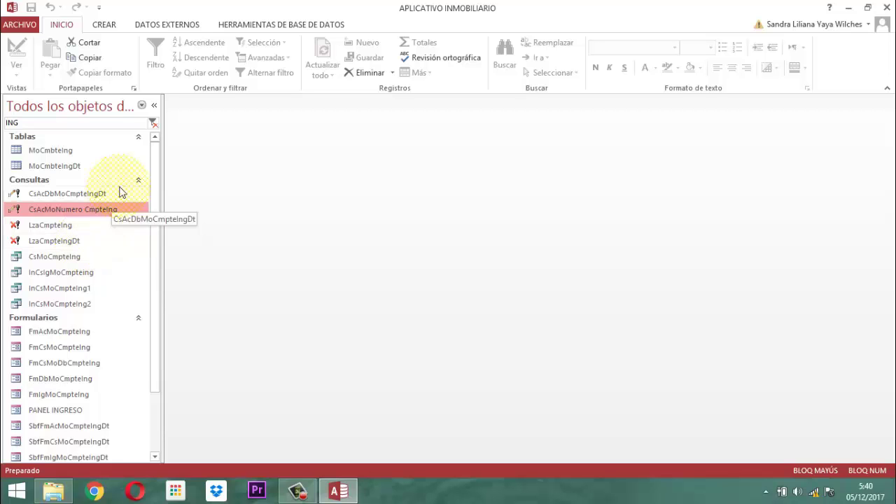
{"action": "right_click", "coordinate": [103, 213]}
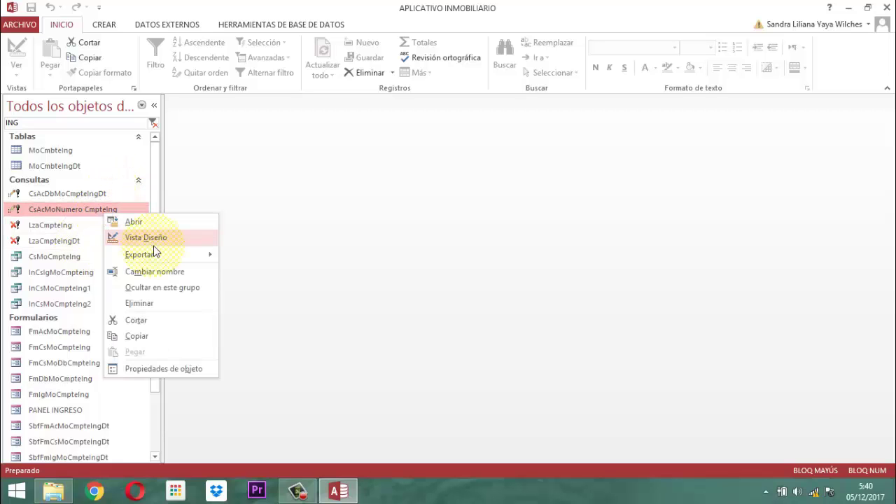
{"action": "left_click", "coordinate": [156, 240]}
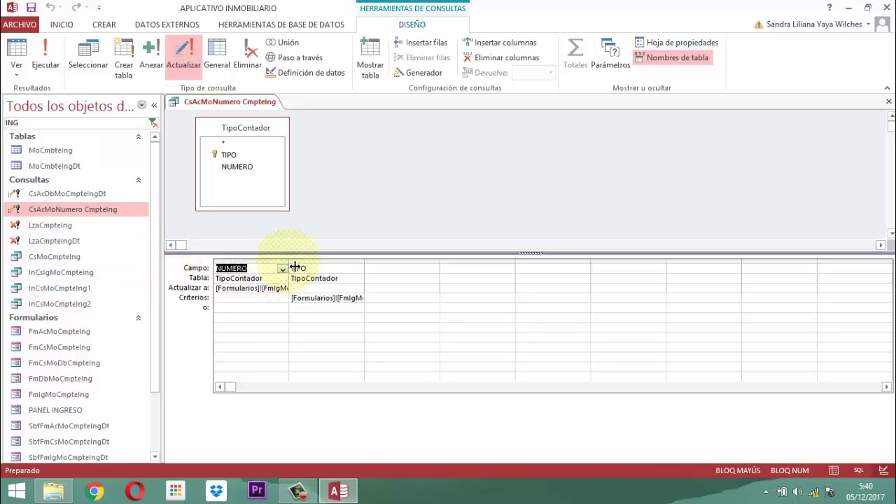
- Widen the NUMERO and TIPO columns to read the full update expression and criteria of CsAcMoNumero CmpteIng, and close the query
{"action": "left_click", "coordinate": [294, 261]}
{"action": "left_click_drag", "start_coordinate": [293, 261], "coordinate": [467, 267]}
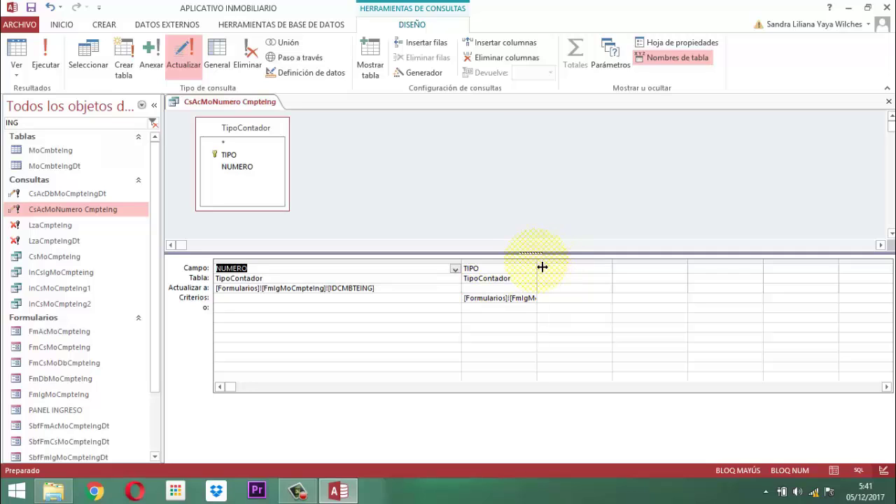
{"action": "left_click_drag", "start_coordinate": [540, 265], "coordinate": [691, 281]}
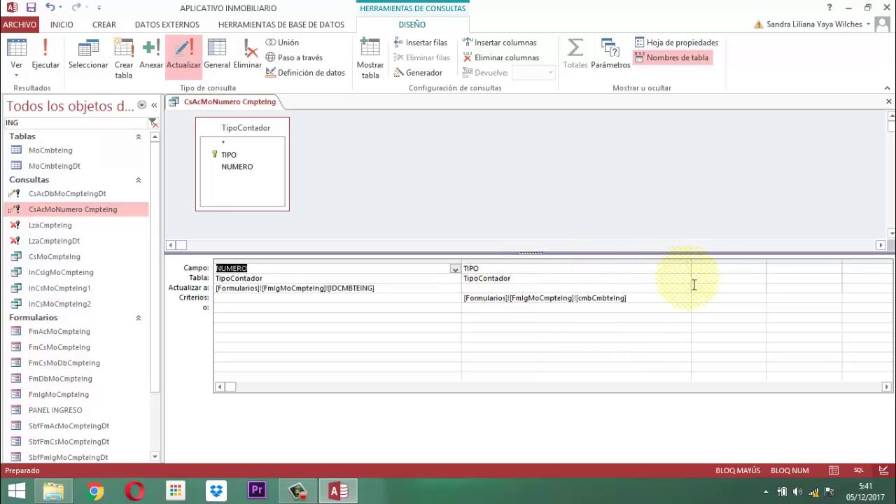
{"action": "left_click", "coordinate": [635, 298]}
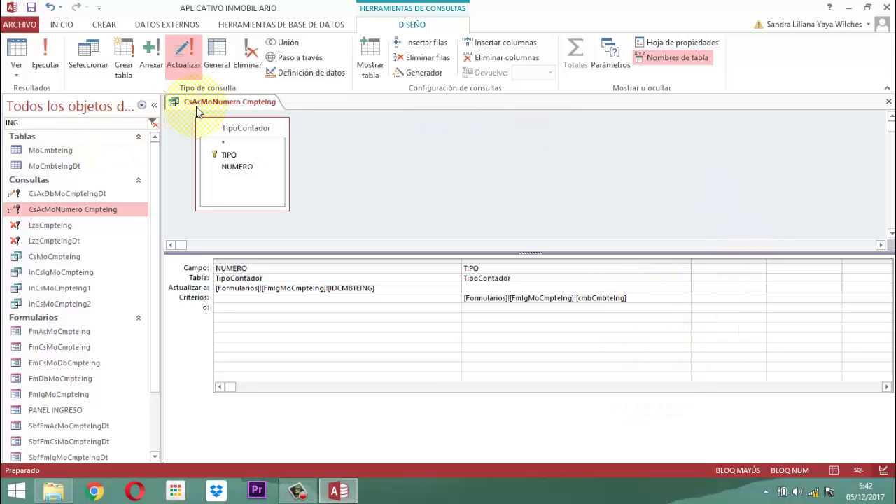
{"action": "right_click", "coordinate": [231, 102]}
{"action": "left_click", "coordinate": [267, 120]}
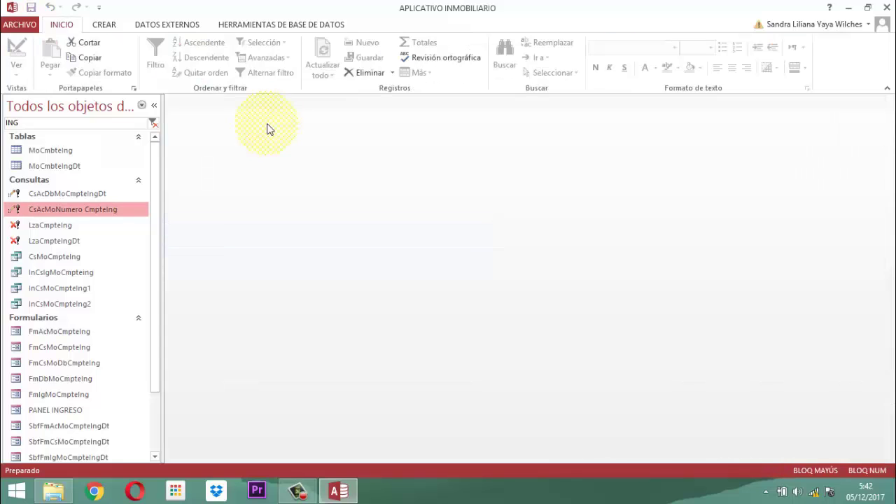
- Open CsAcDbMoCmpteIngDt in design view, widen the IDCMBTEINGDT column to read its full criteria, and close the query
{"action": "left_click", "coordinate": [57, 197]}
{"action": "right_click", "coordinate": [56, 198]}
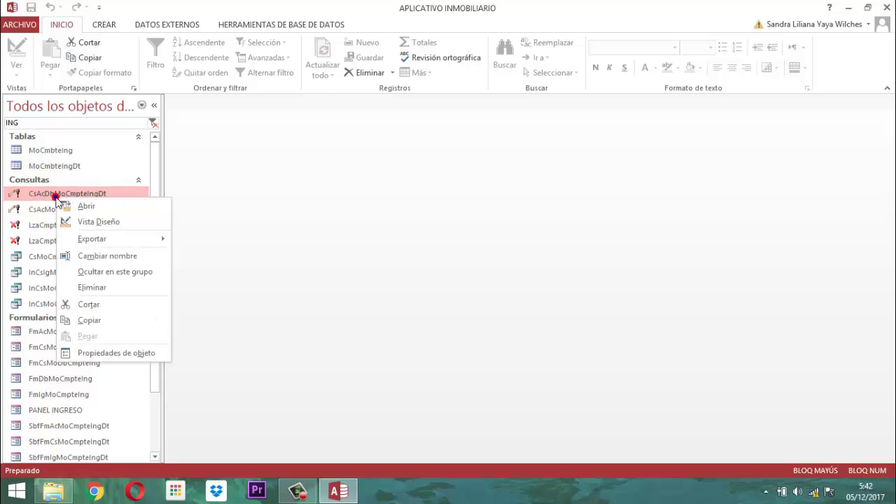
{"action": "left_click", "coordinate": [98, 224]}
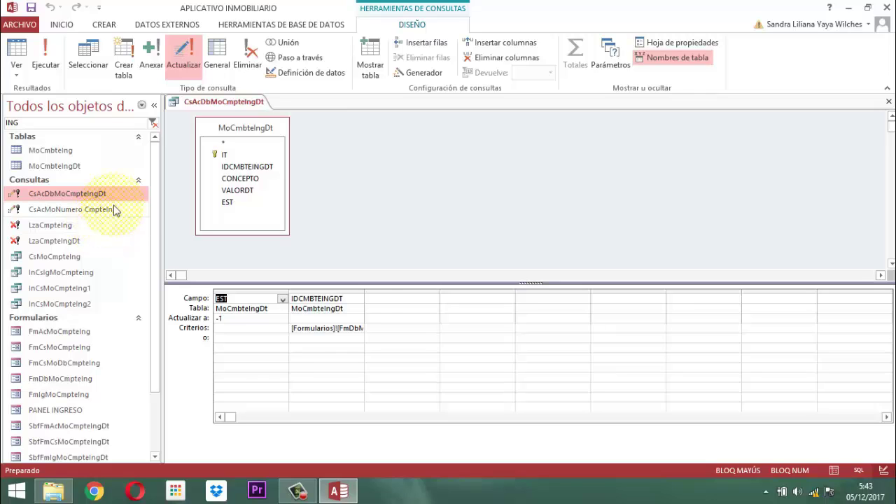
{"action": "left_click_drag", "start_coordinate": [366, 296], "coordinate": [523, 296]}
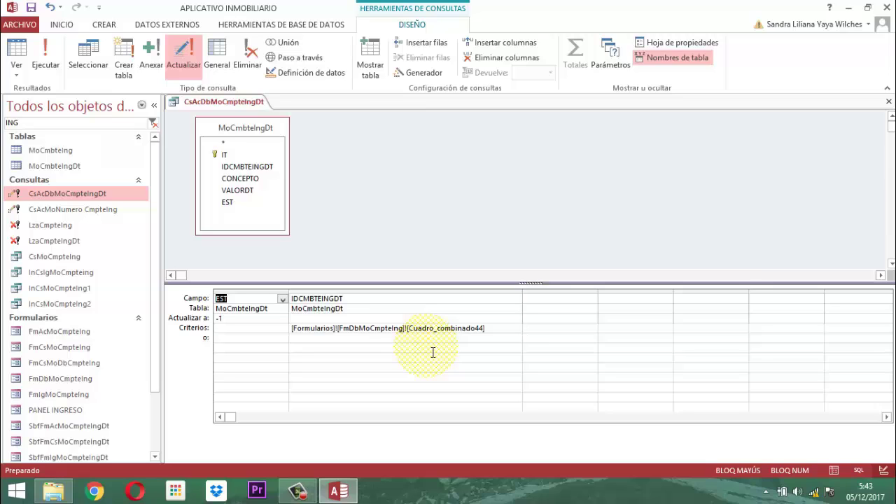
{"action": "right_click", "coordinate": [231, 102]}
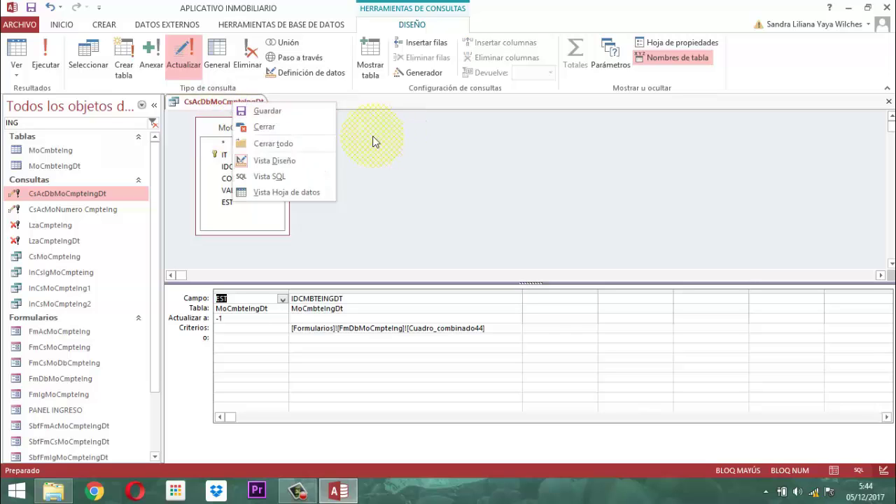
{"action": "left_click", "coordinate": [261, 128]}
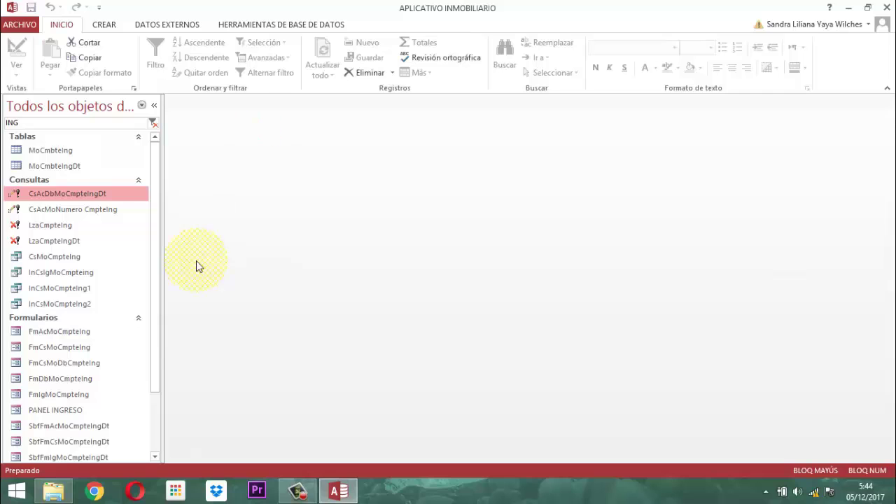
- Run the CsMoCmpteIng select query to view its records in the datasheet, and close it
{"action": "left_click", "coordinate": [49, 225]}
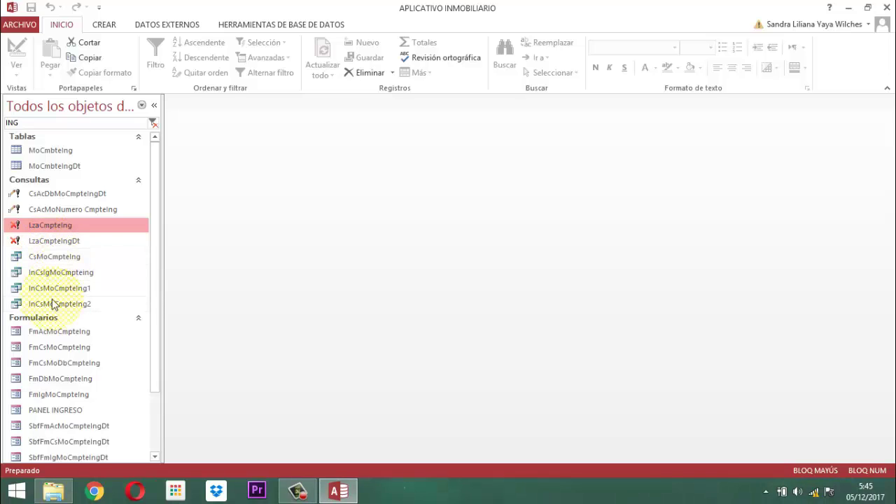
{"action": "double_click", "coordinate": [57, 259]}
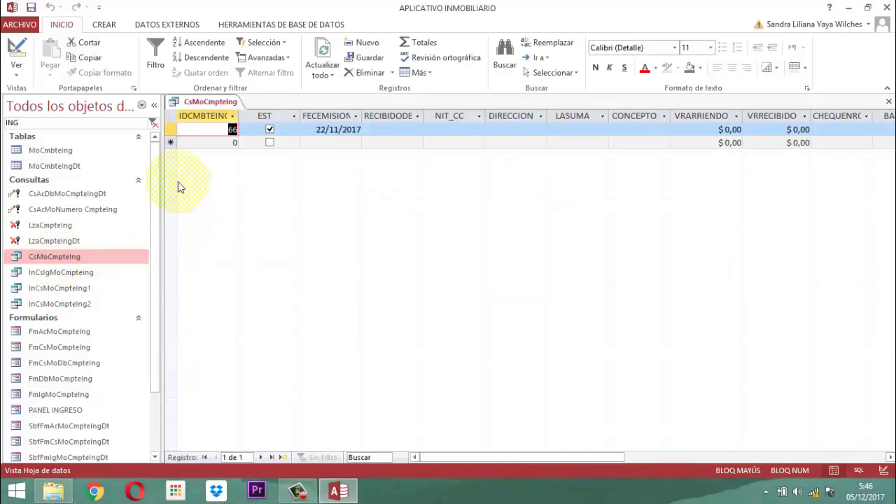
{"action": "right_click", "coordinate": [209, 103]}
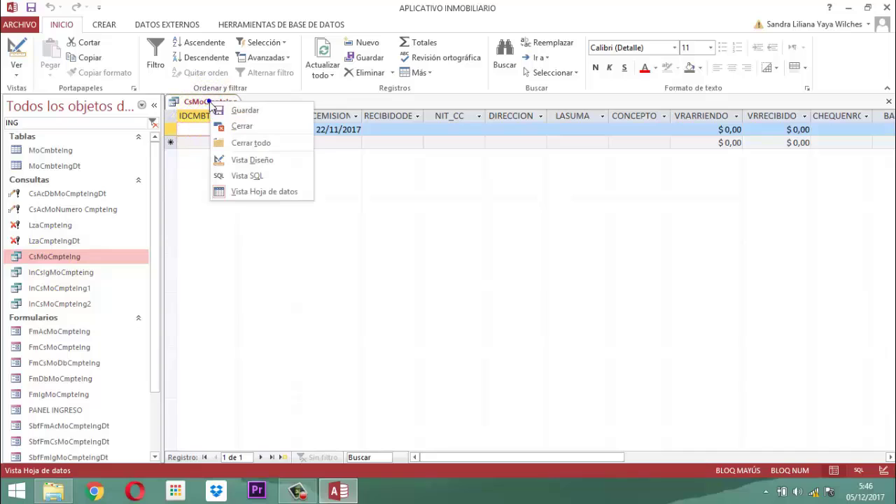
{"action": "left_click", "coordinate": [236, 127]}
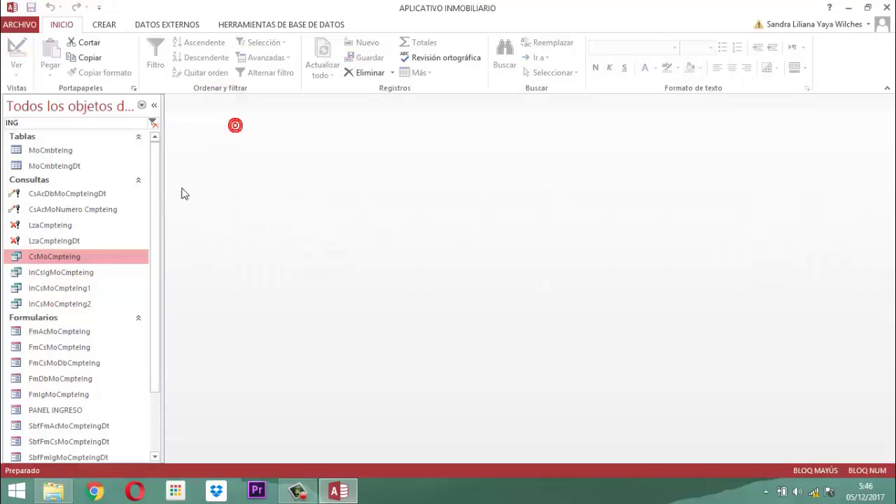
- Inspect the fields and the EST criterion of the CsMoCmpteIng query in design view, and close it
{"action": "right_click", "coordinate": [45, 258]}
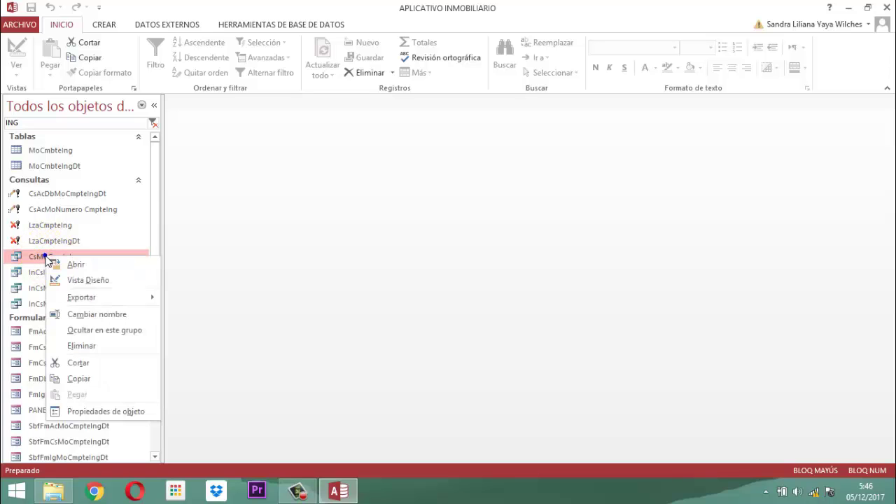
{"action": "left_click", "coordinate": [89, 280]}
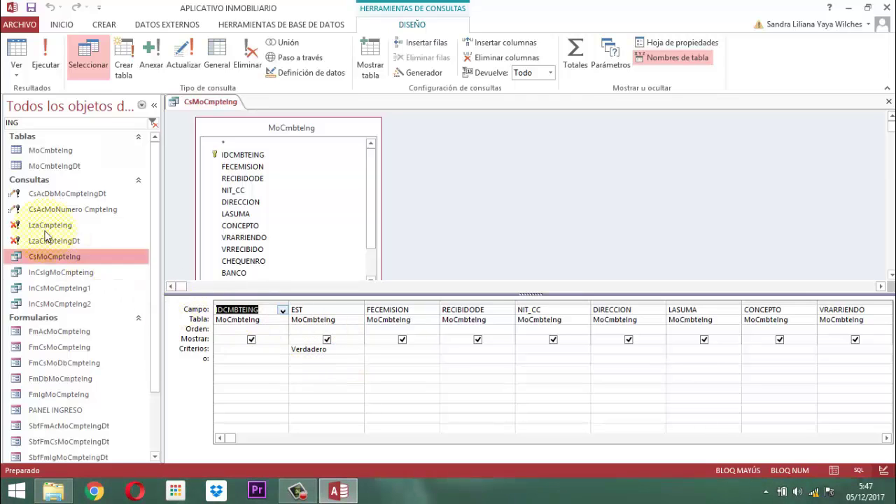
{"action": "right_click", "coordinate": [209, 103]}
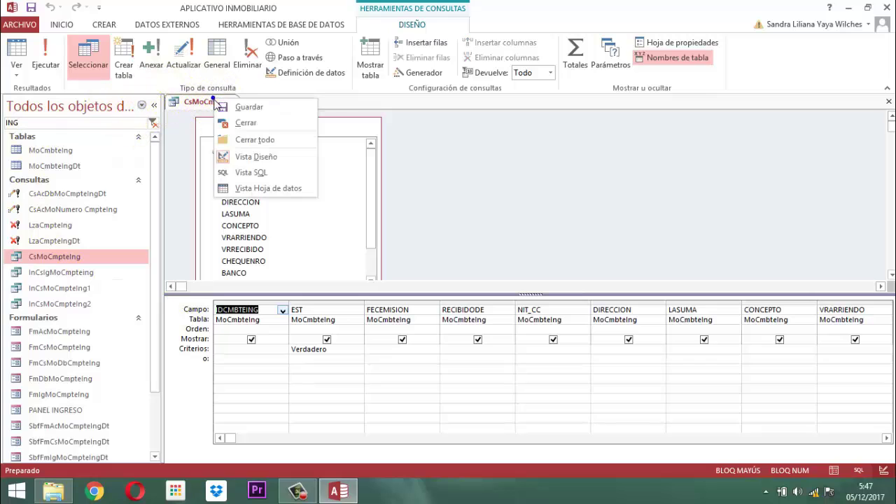
{"action": "left_click", "coordinate": [249, 123]}
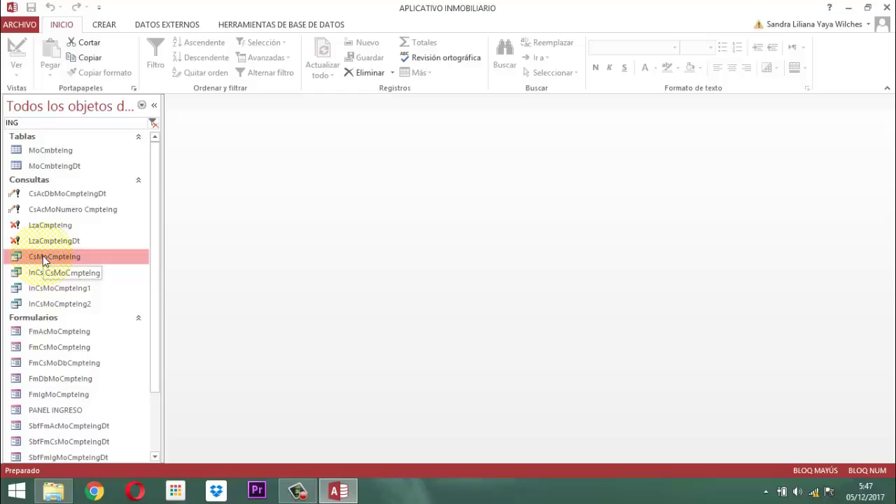
- Open the FmCsMoDbCmpteIng form to view the list of voided income vouchers, and close it
{"action": "double_click", "coordinate": [71, 366]}
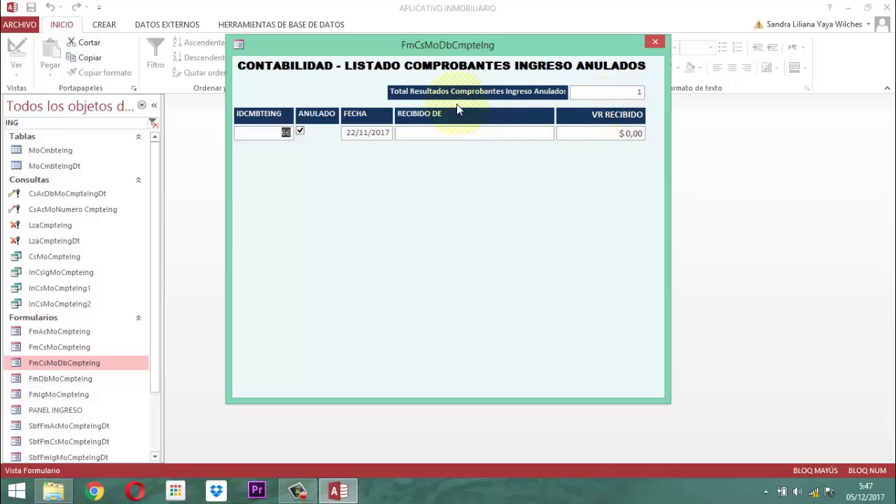
{"action": "right_click", "coordinate": [482, 45]}
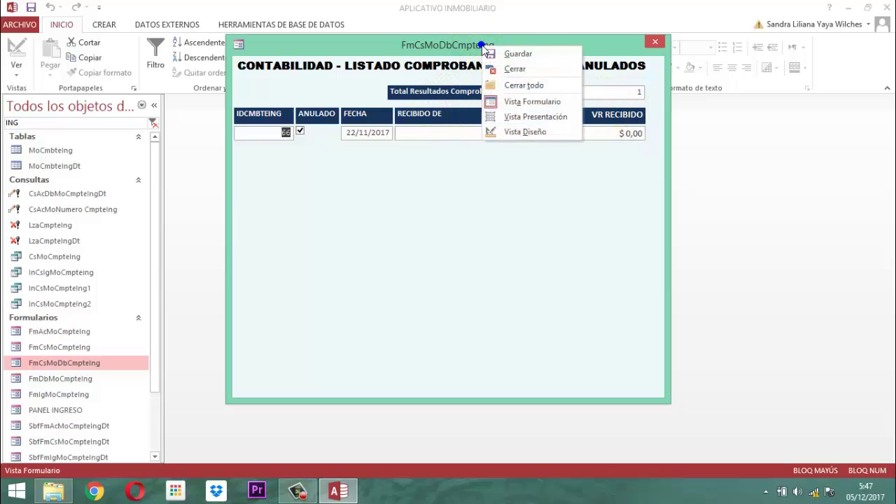
{"action": "left_click", "coordinate": [530, 71]}
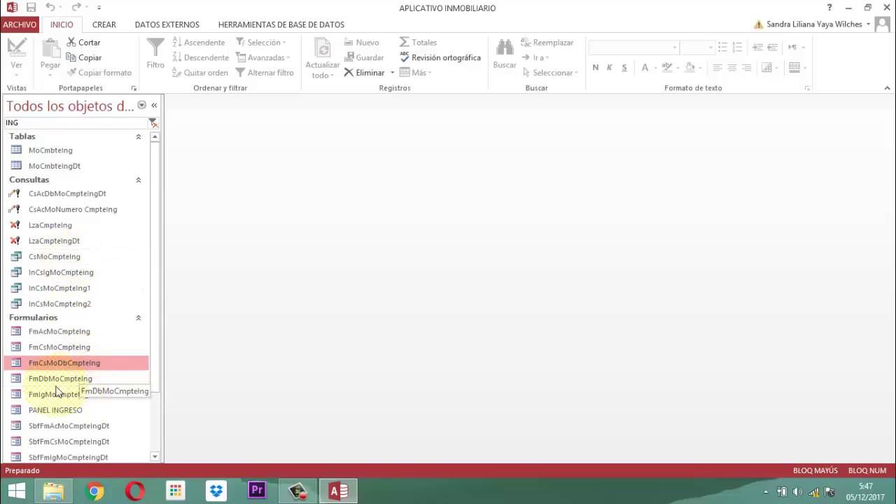
- Open the InCsIgMoCmpteIng query in design view, review its fields through to the last column, and close it
{"action": "left_click", "coordinate": [59, 273]}
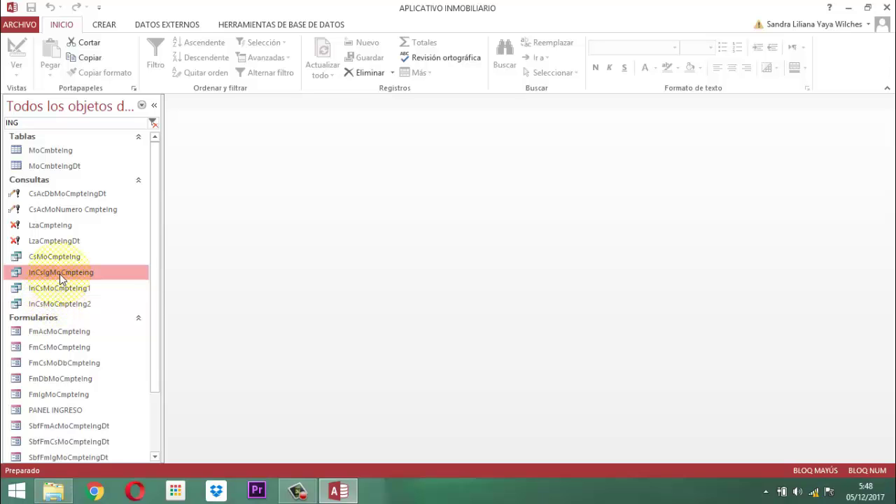
{"action": "right_click", "coordinate": [59, 273]}
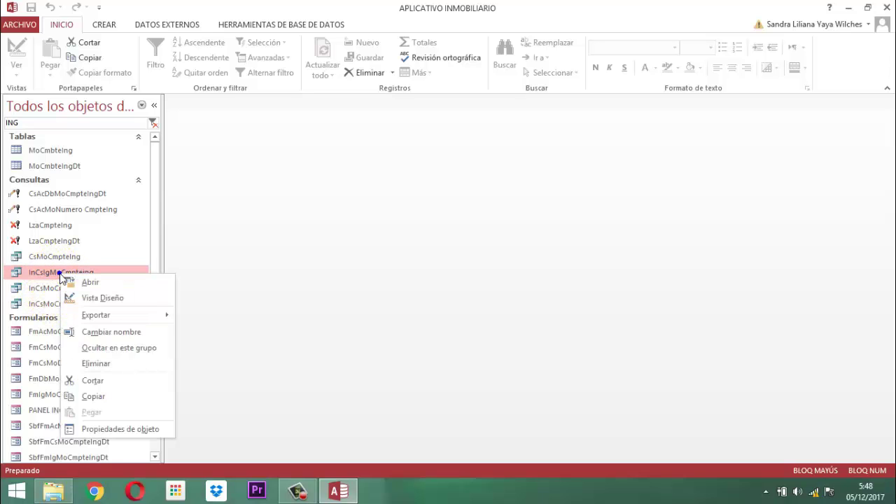
{"action": "left_click", "coordinate": [114, 298]}
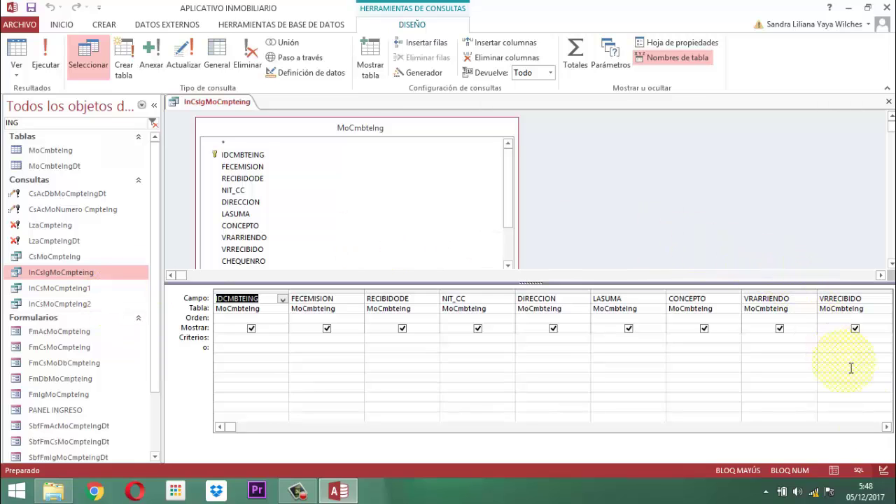
{"action": "left_click", "coordinate": [887, 428]}
{"action": "left_click", "coordinate": [887, 429]}
{"action": "left_click", "coordinate": [886, 428]}
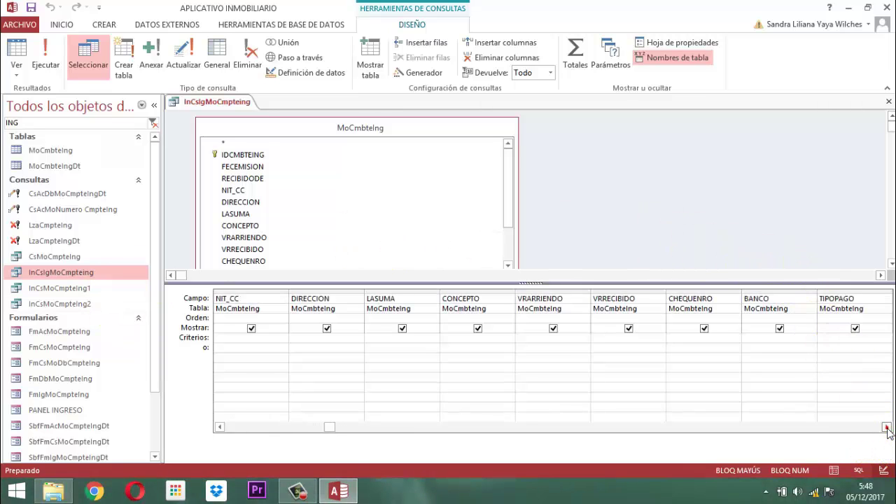
{"action": "left_click", "coordinate": [886, 429]}
{"action": "left_click", "coordinate": [887, 428]}
{"action": "left_click", "coordinate": [887, 428]}
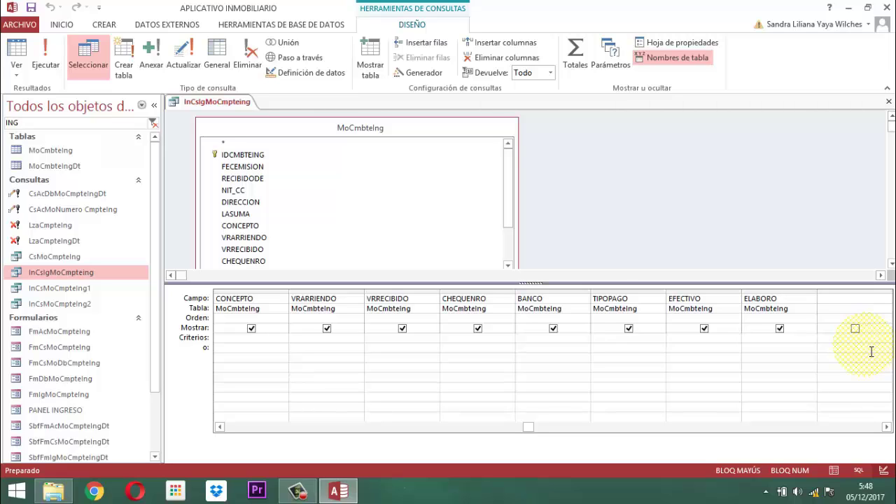
{"action": "right_click", "coordinate": [198, 102]}
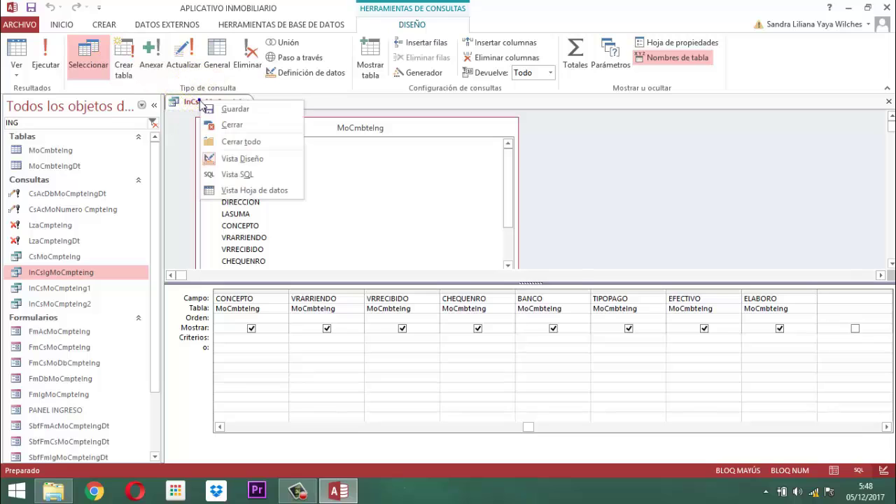
{"action": "left_click", "coordinate": [231, 126]}
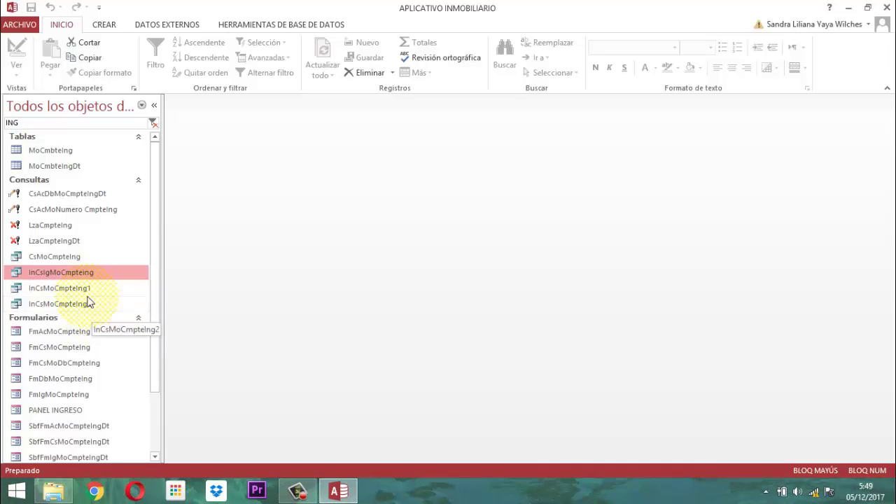
- Run the InCsMoCmpteIng1 query to view its voucher records in the datasheet, and close it
{"action": "double_click", "coordinate": [83, 290]}
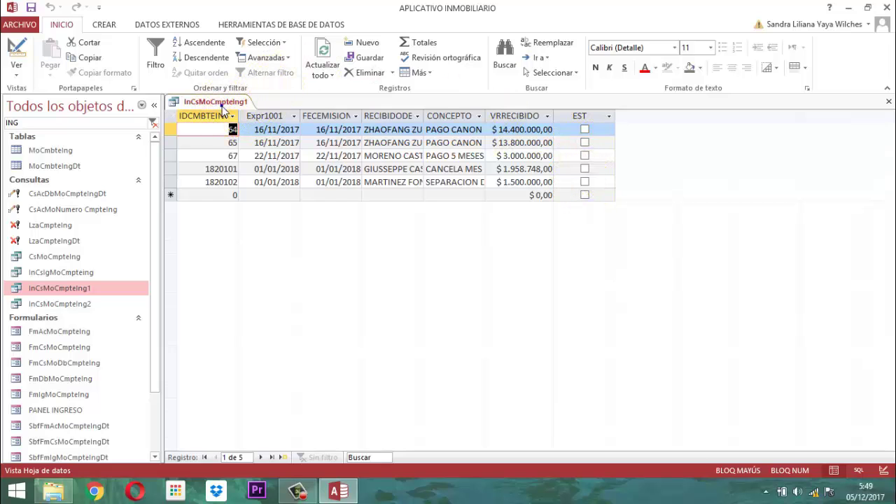
{"action": "right_click", "coordinate": [221, 103]}
{"action": "left_click", "coordinate": [254, 130]}
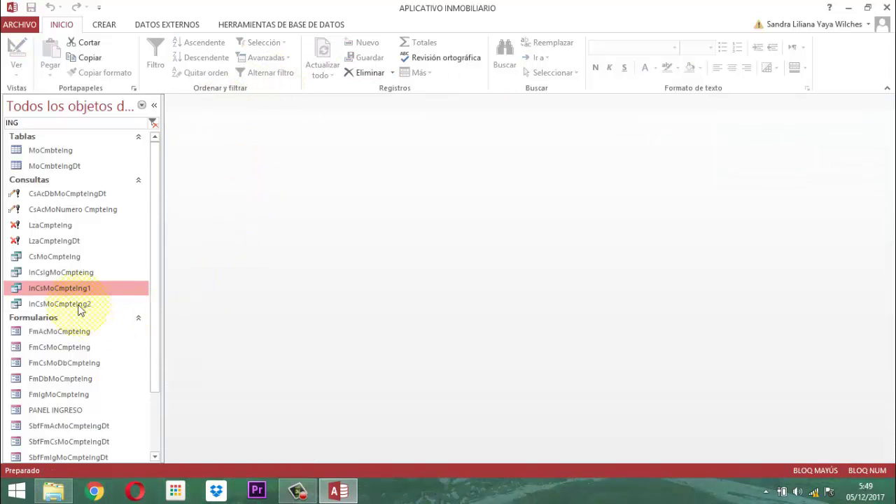
- Examine the fields, sort order and EST criterion of InCsMoCmpteIng1 in design view, and close the query
{"action": "right_click", "coordinate": [64, 287]}
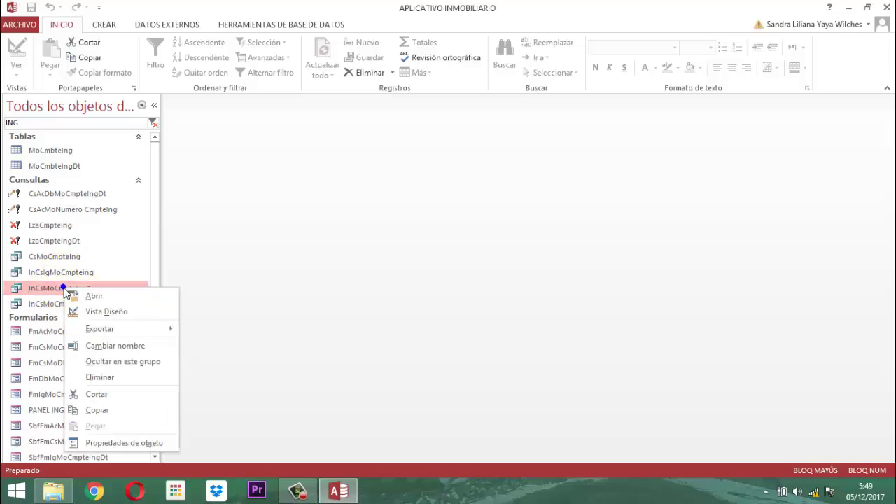
{"action": "left_click", "coordinate": [110, 315]}
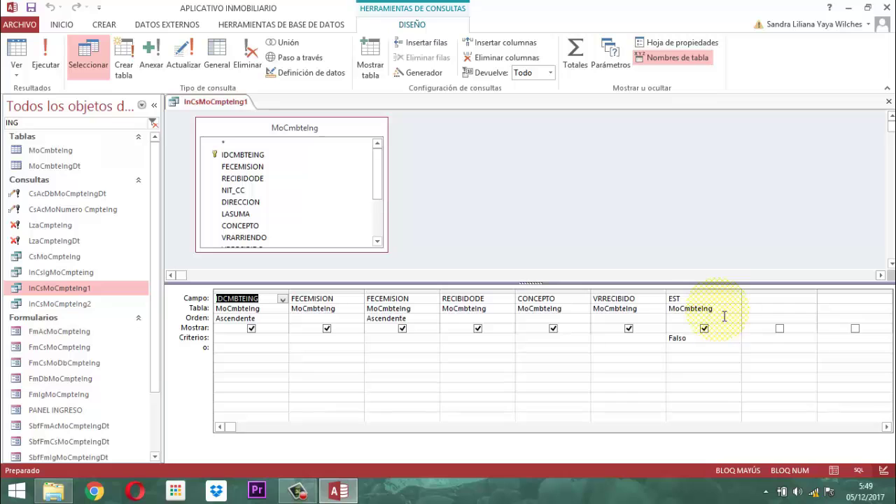
{"action": "right_click", "coordinate": [236, 100]}
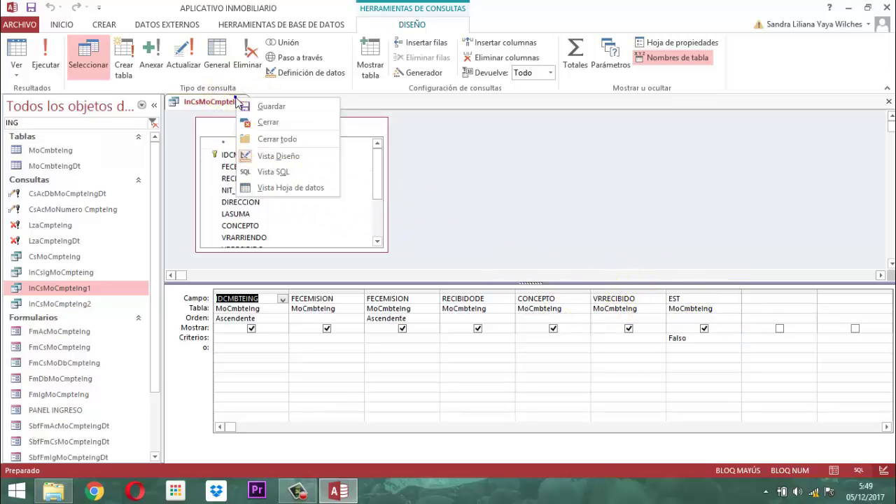
{"action": "left_click", "coordinate": [262, 122]}
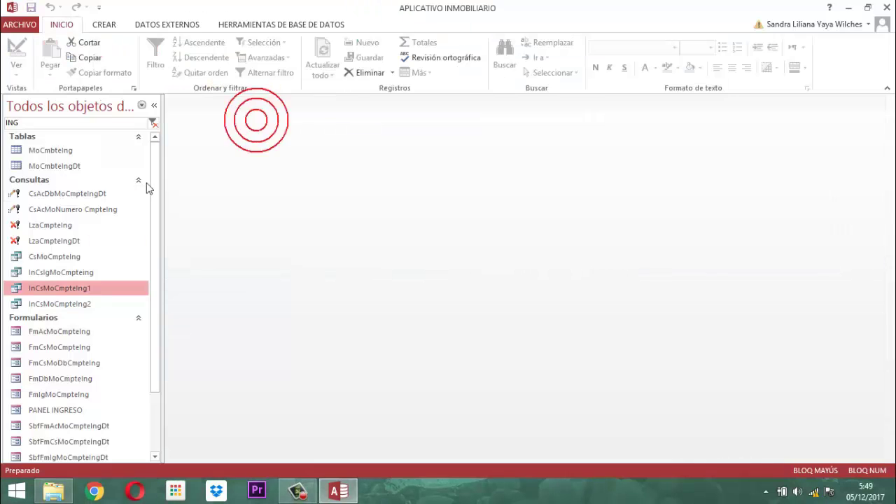
- Open the InCsMoCmpteIng2 query in design view to examine its fields, sort order and criteria
{"action": "left_click", "coordinate": [65, 308]}
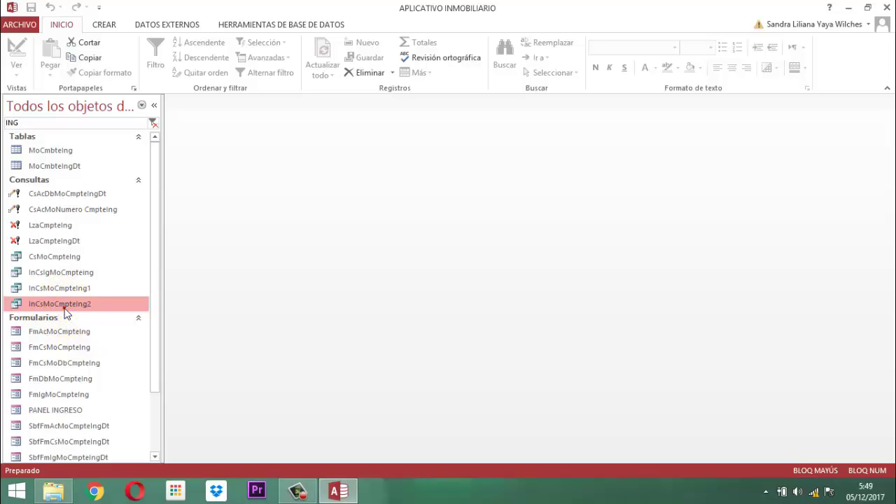
{"action": "right_click", "coordinate": [65, 308]}
{"action": "left_click", "coordinate": [105, 333]}
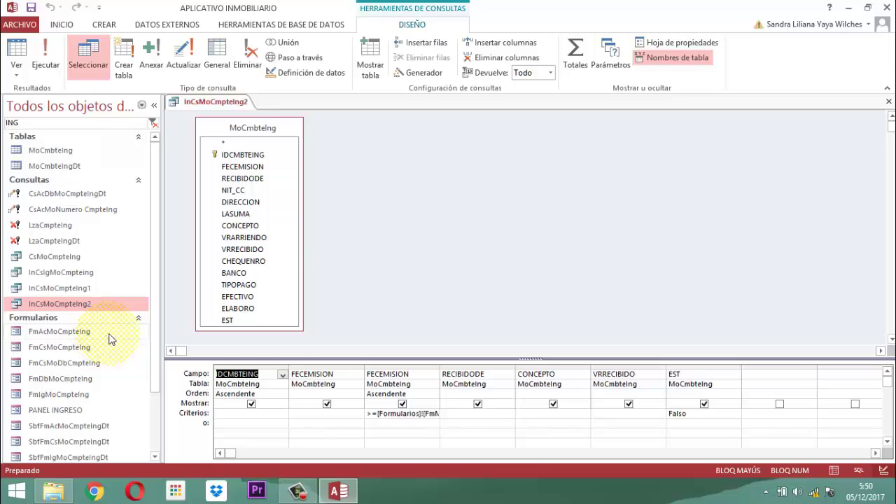
- Close the InCsMoCmpteIng2 query design
{"action": "right_click", "coordinate": [210, 103]}
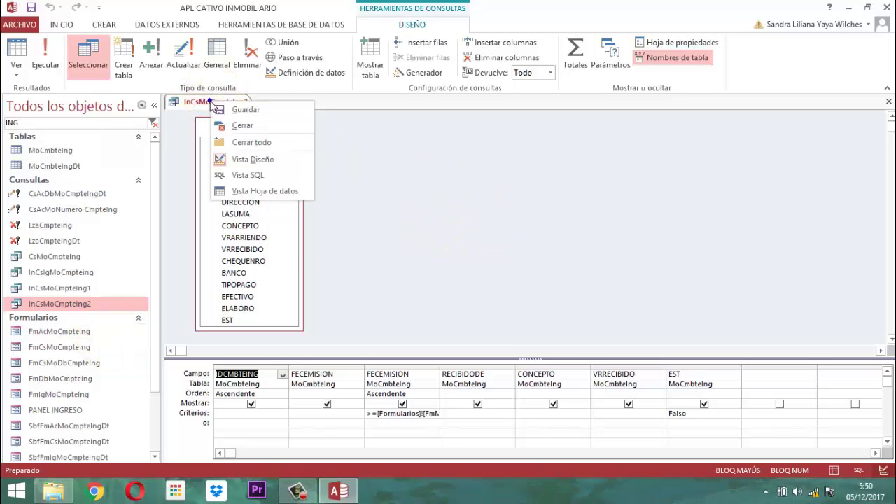
{"action": "left_click", "coordinate": [238, 122]}
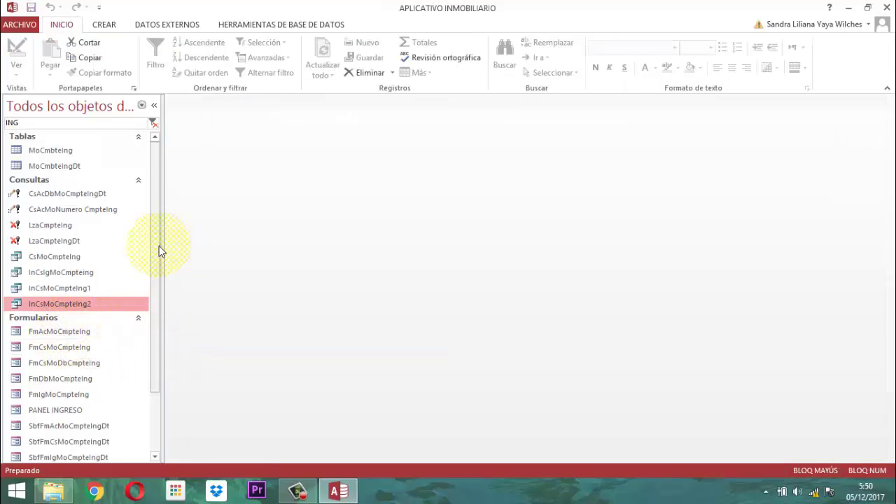
- Look over the income voucher reports, open InCsIgMoCmpteIng to view the COMPROBANTE DE INGRESO layout, and close it
{"action": "left_click_drag", "start_coordinate": [153, 248], "coordinate": [174, 376]}
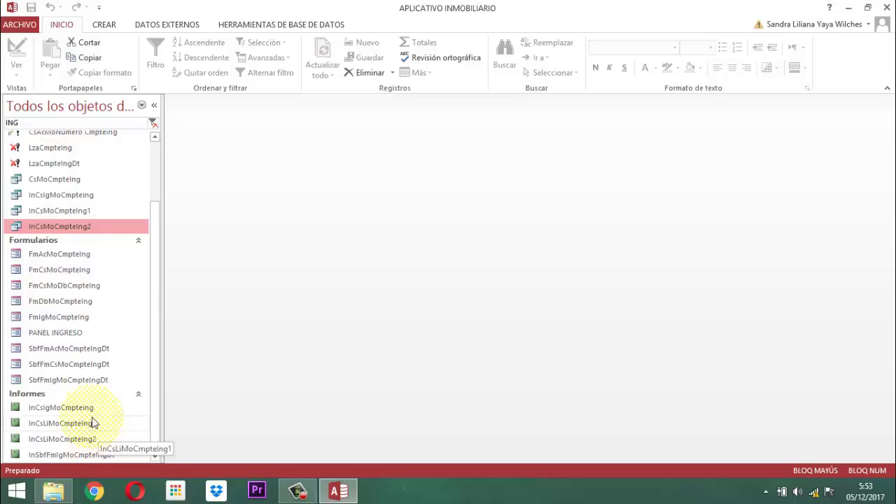
{"action": "left_click", "coordinate": [73, 408]}
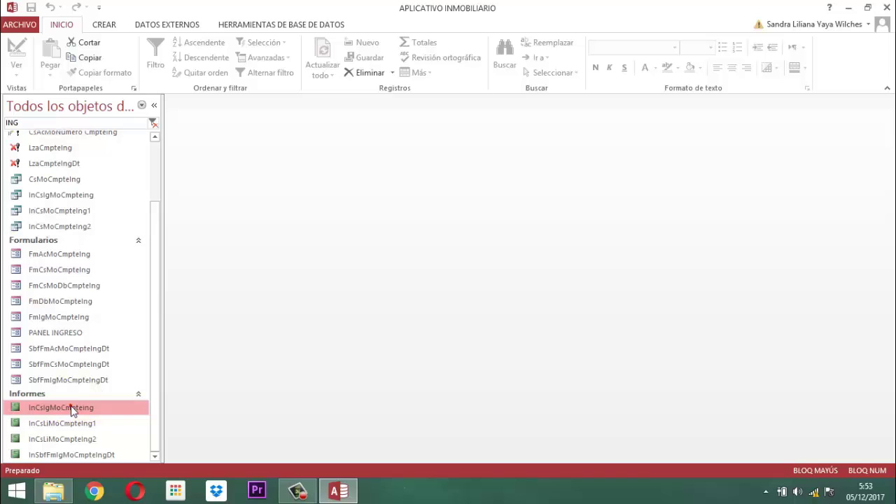
{"action": "left_click", "coordinate": [57, 454]}
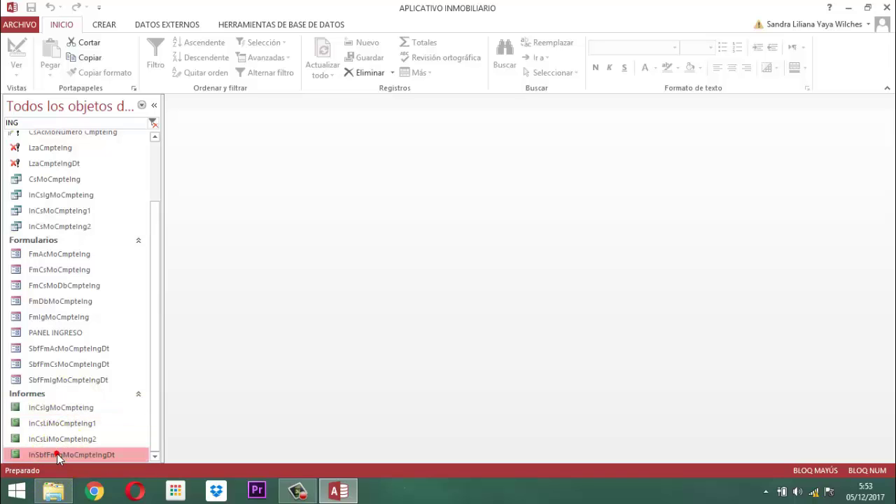
{"action": "double_click", "coordinate": [58, 412]}
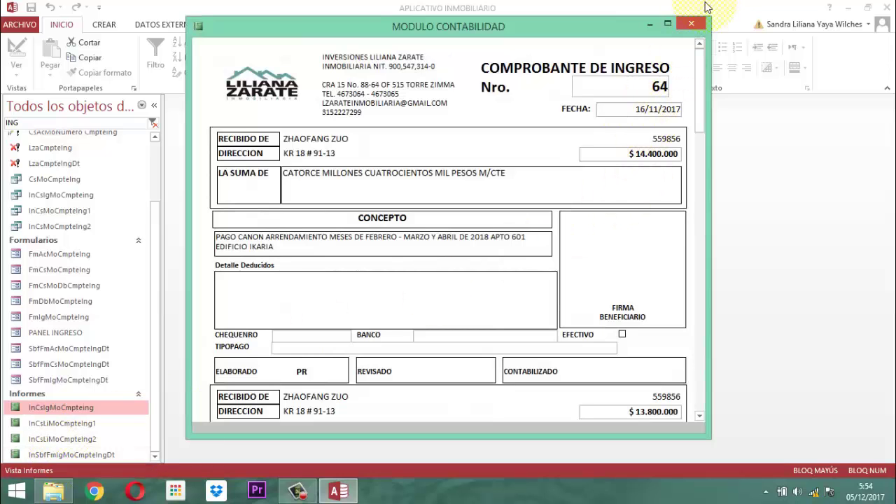
{"action": "left_click", "coordinate": [691, 24]}
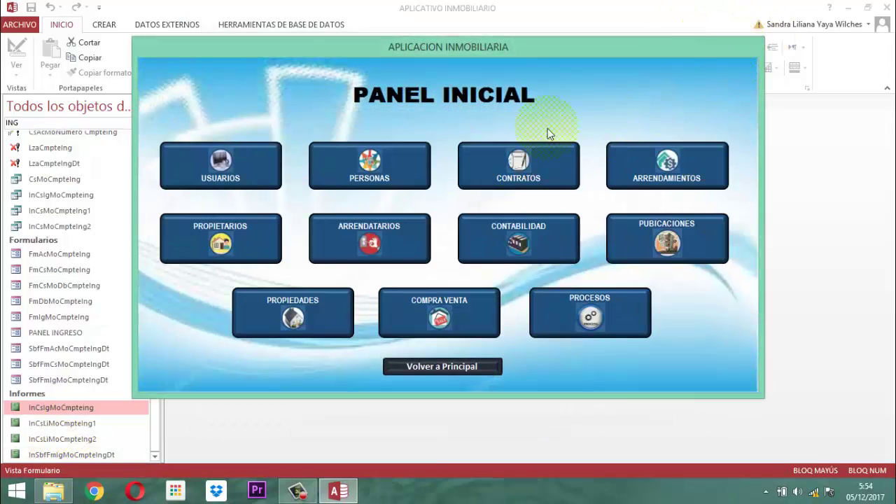
- Return from PANEL INICIAL to the main APLICATIVO INMOBILIARIA form and close that form
{"action": "left_click", "coordinate": [456, 367]}
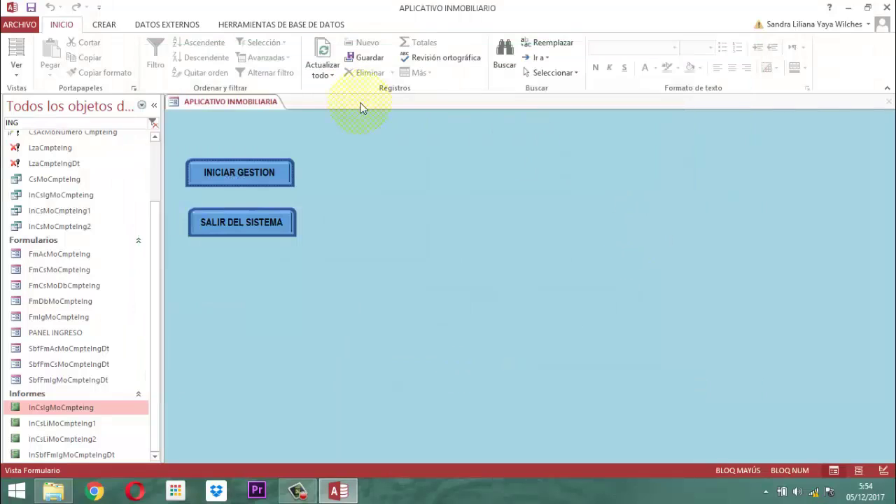
{"action": "right_click", "coordinate": [245, 104]}
{"action": "left_click", "coordinate": [278, 128]}
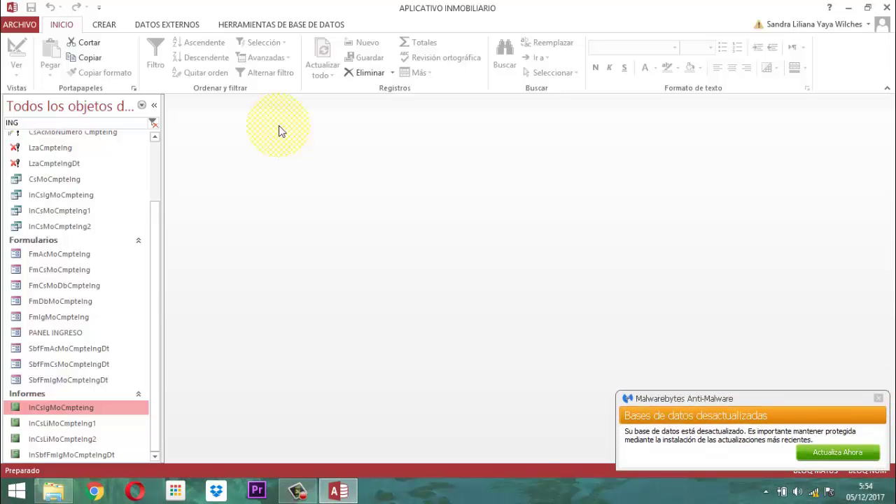
- Dismiss the Malwarebytes notification, close the database application, and minimize the software Inmobiliaria folder window
{"action": "left_click", "coordinate": [877, 397]}
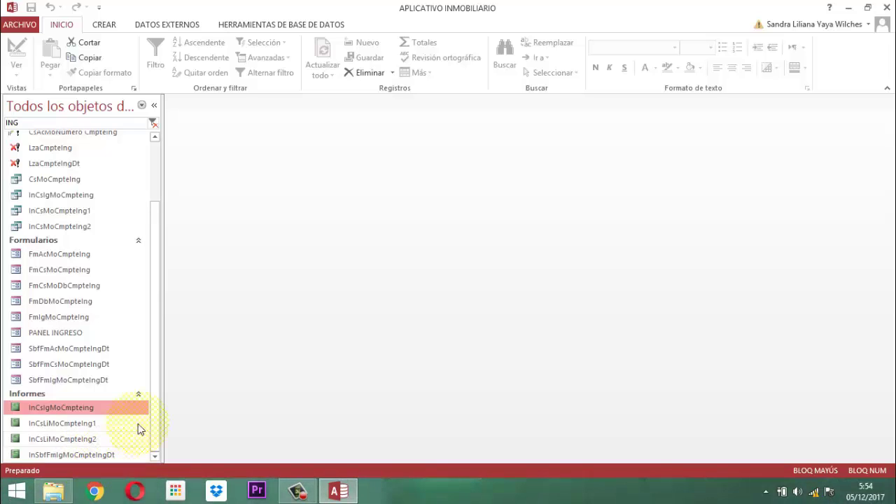
{"action": "left_click", "coordinate": [885, 7]}
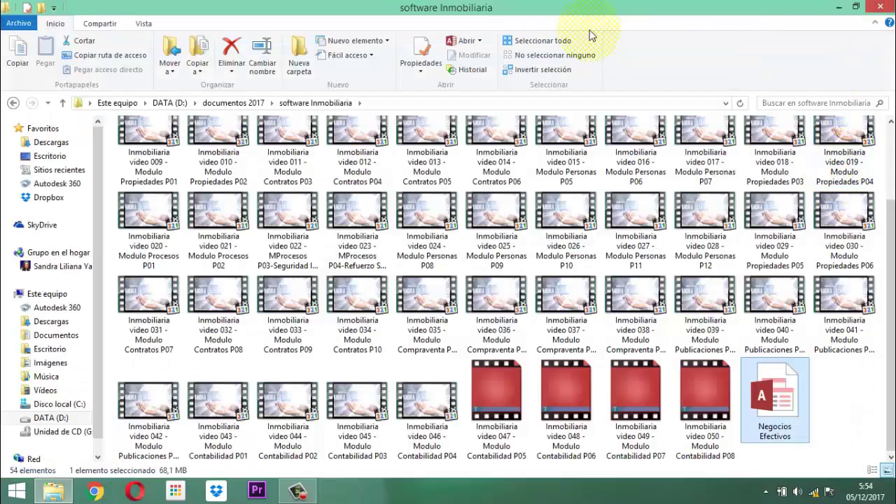
{"action": "left_click", "coordinate": [837, 8]}
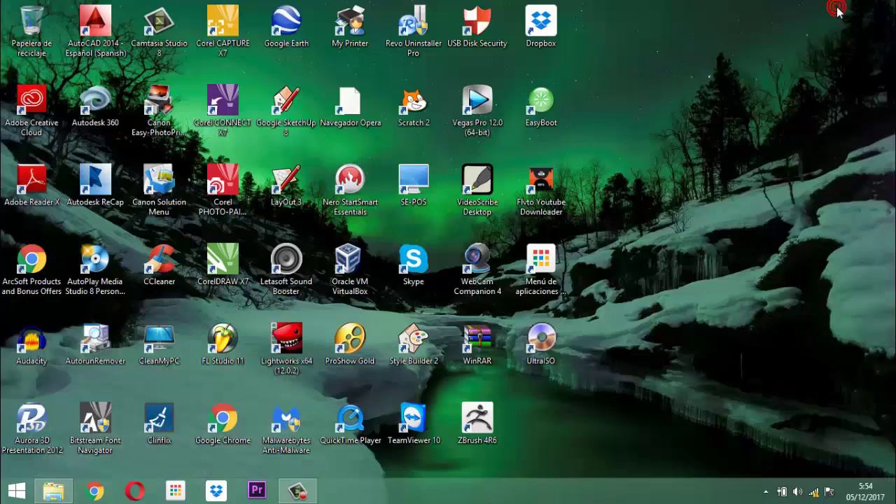